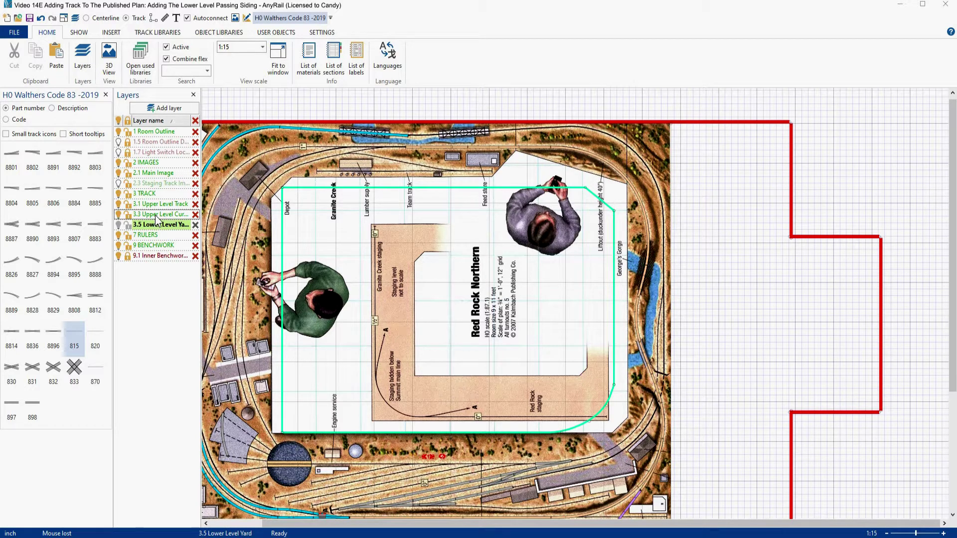
- Lock the 3.1 Upper Level Track and 3.3 Upper Level Curves layers
left_click(129, 205)
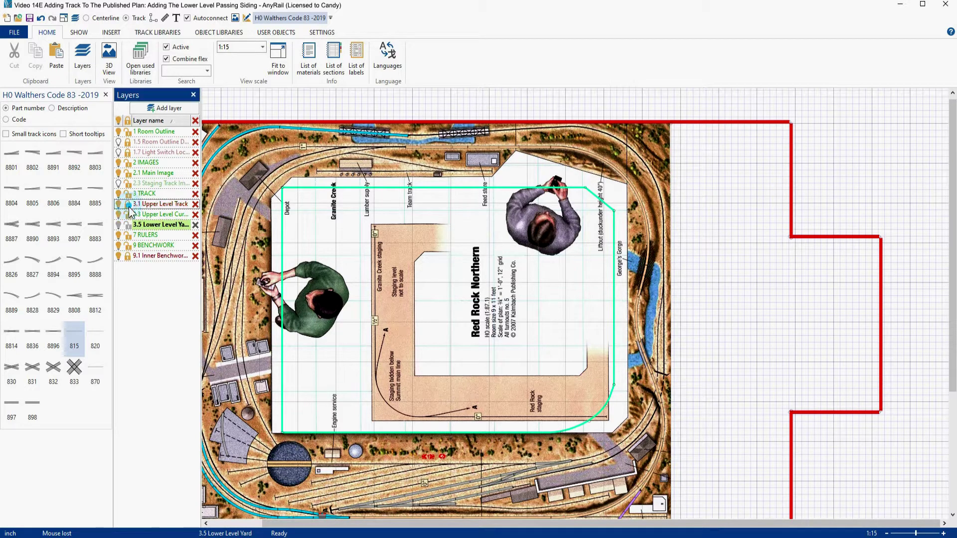
left_click(128, 215)
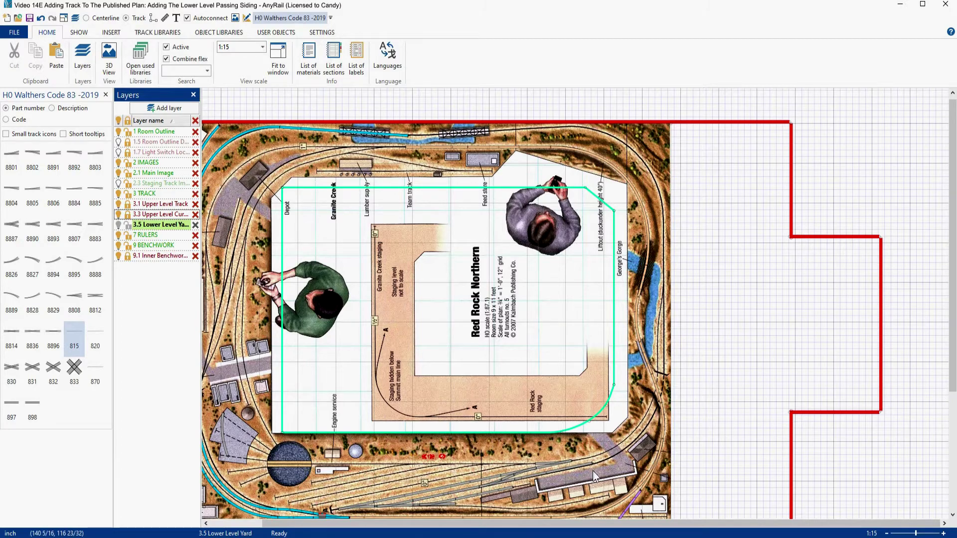
- Stretch the yard flex track's free end out to about 71 inches onto the grid
scroll(594, 468, "up", 3)
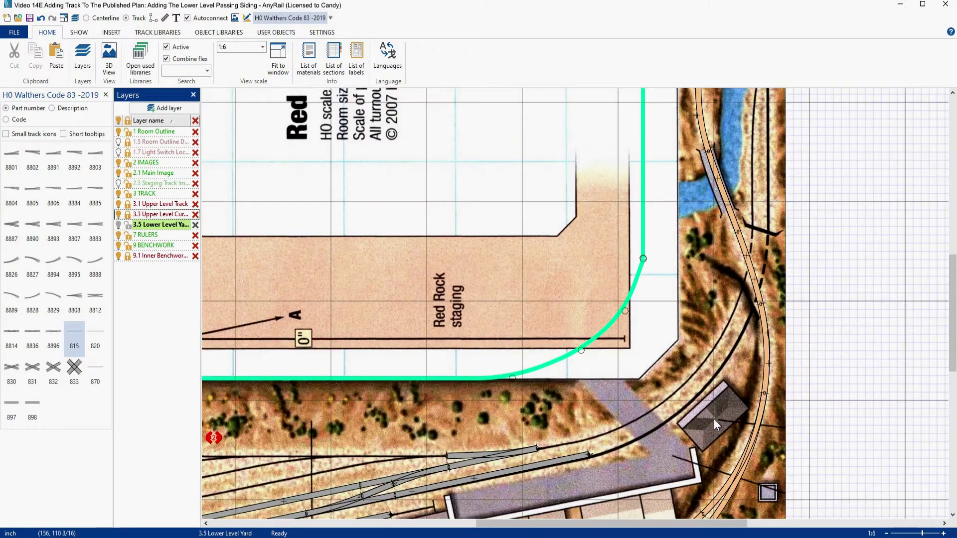
scroll(598, 409, "down", 2)
scroll(499, 397, "up", 2)
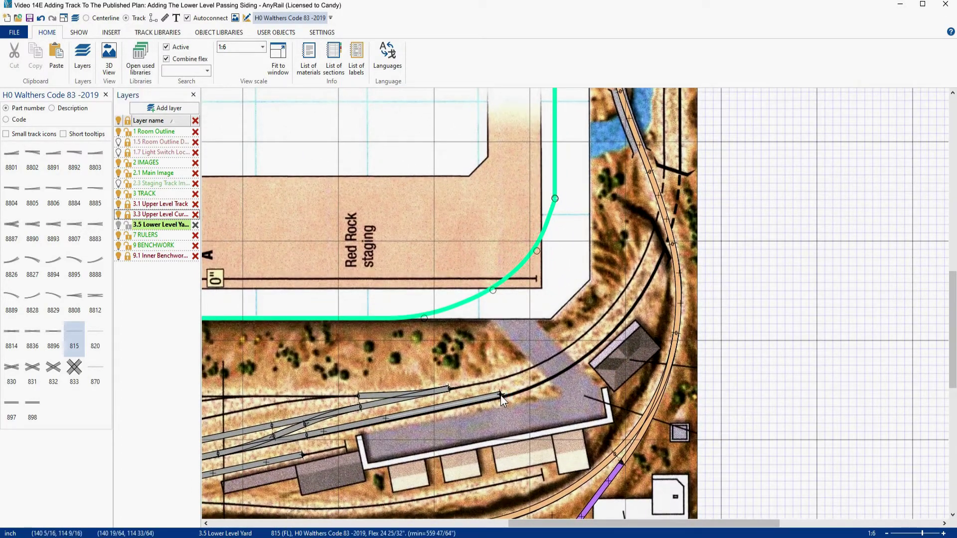
left_click_drag(500, 395, 862, 319)
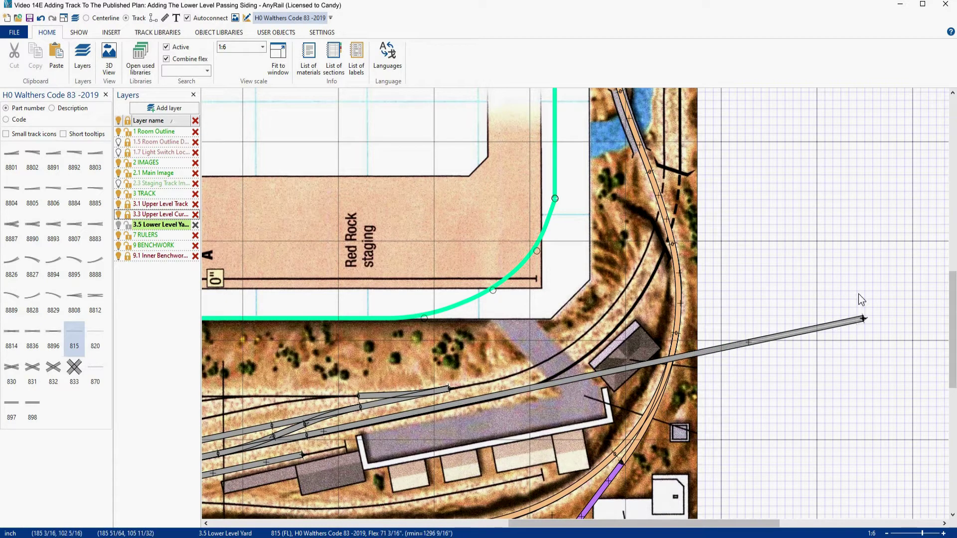
- Add a second 815 flex track from the library onto the plan
left_click(858, 294)
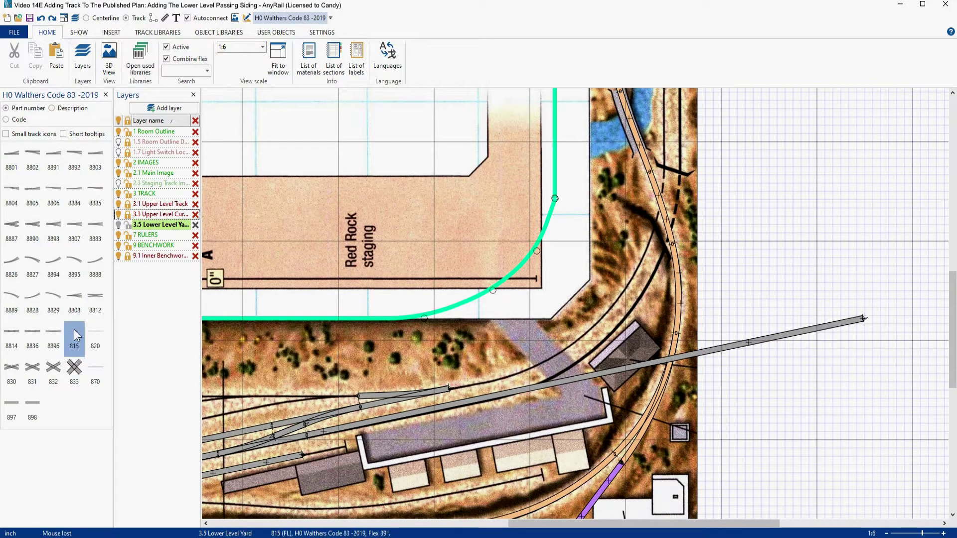
left_click_drag(74, 329, 454, 387)
scroll(712, 177, "up", 4)
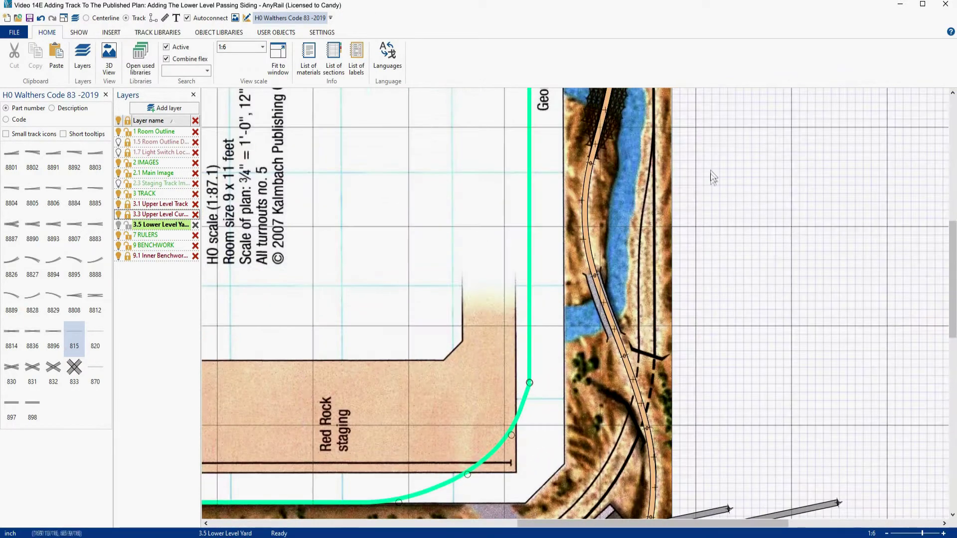
- Add an 8804 #6 right turnout near George's Gorge and set its endpoint angle to 0
right_click_drag(708, 184, 668, 267)
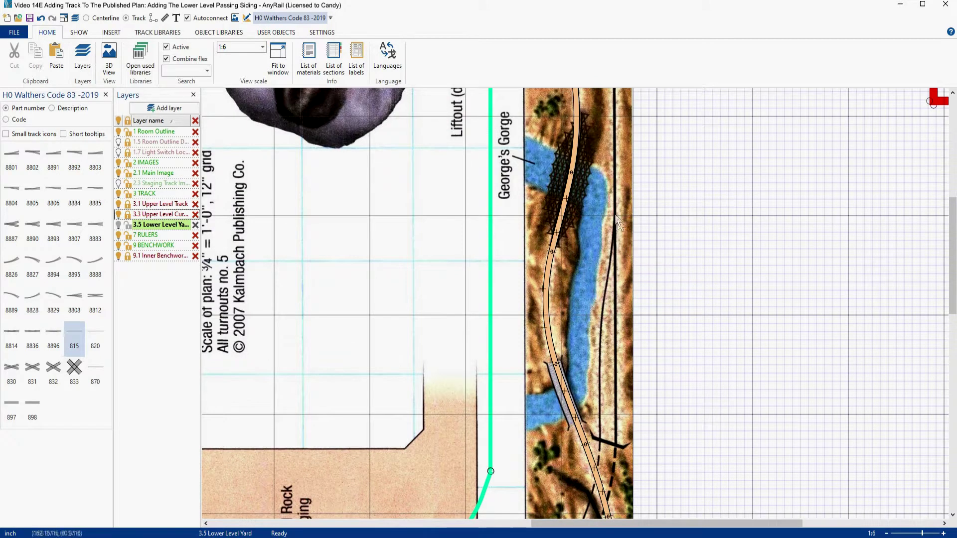
scroll(615, 242, "up", 2)
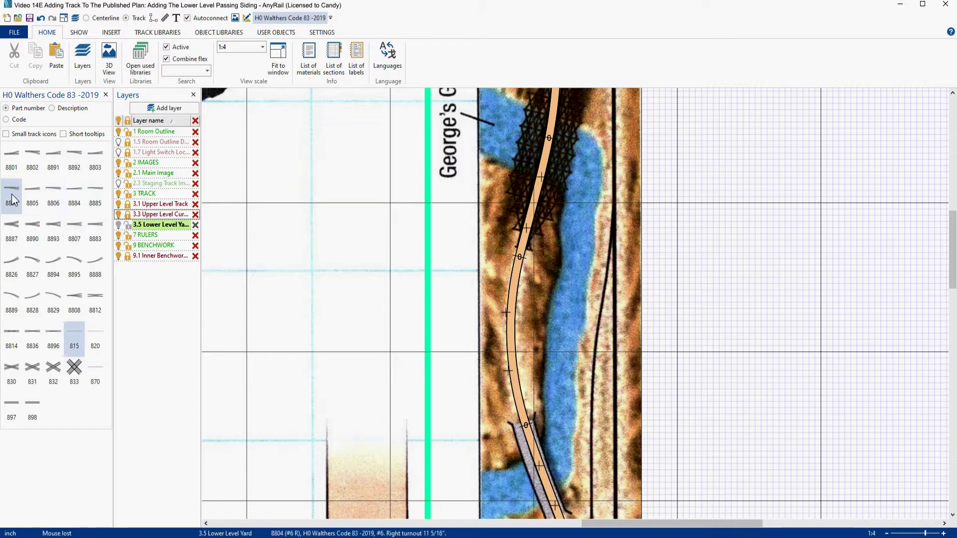
left_click_drag(11, 188, 752, 214)
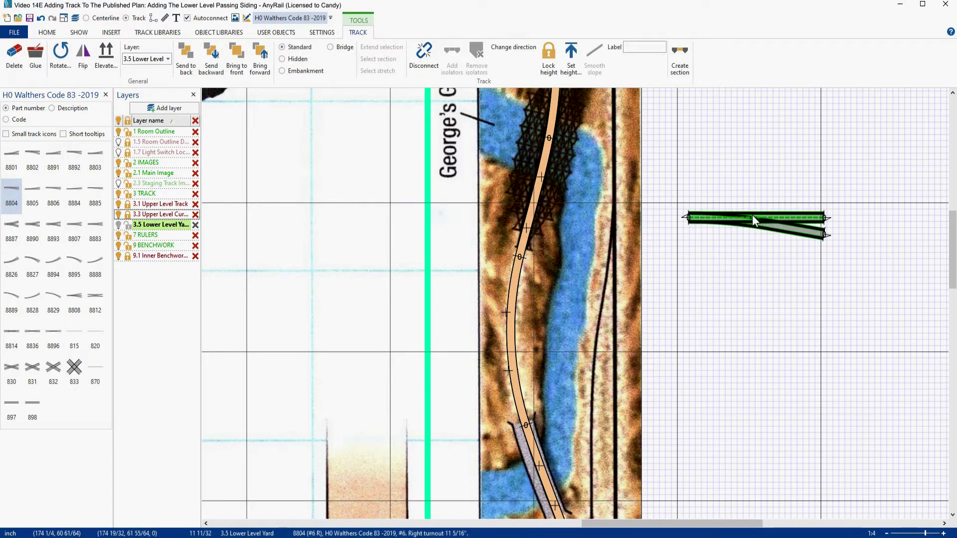
left_click(681, 215)
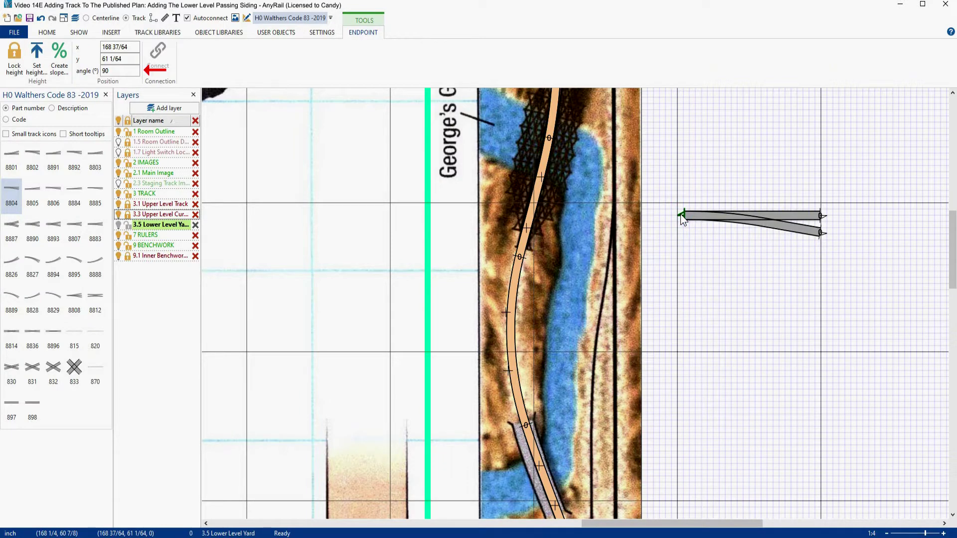
double_click(118, 71)
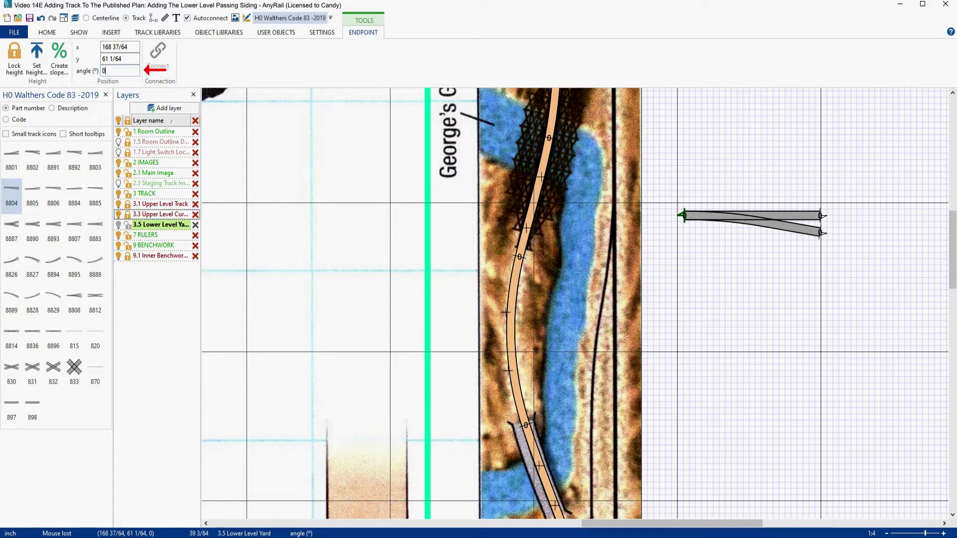
key("Return")
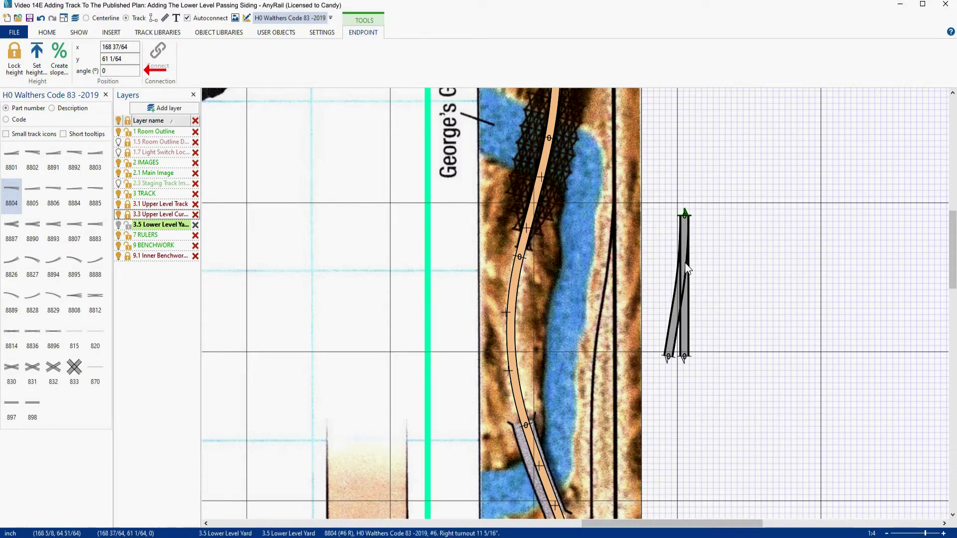
- Move the turnout onto the yard track beside George's Gorge and snap it in place
left_click_drag(684, 262, 609, 210)
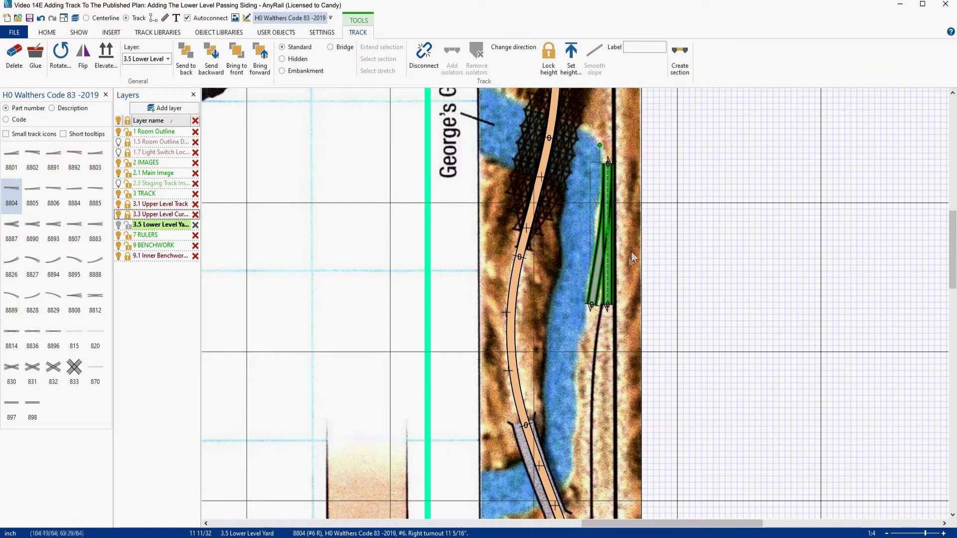
left_click_drag(605, 218, 611, 244)
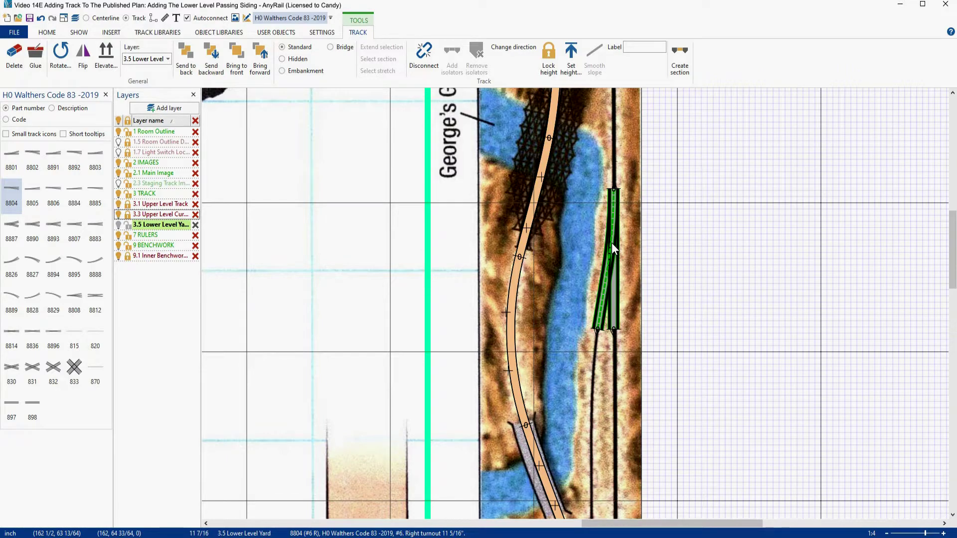
left_click_drag(611, 243, 611, 243)
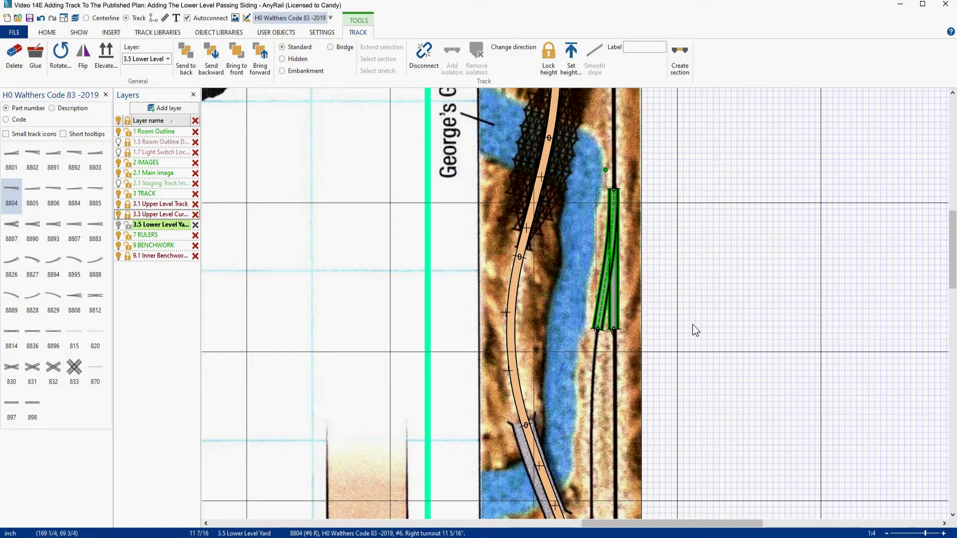
scroll(694, 328, "down", 3)
scroll(697, 331, "up", 1)
right_click_drag(704, 337, 686, 234)
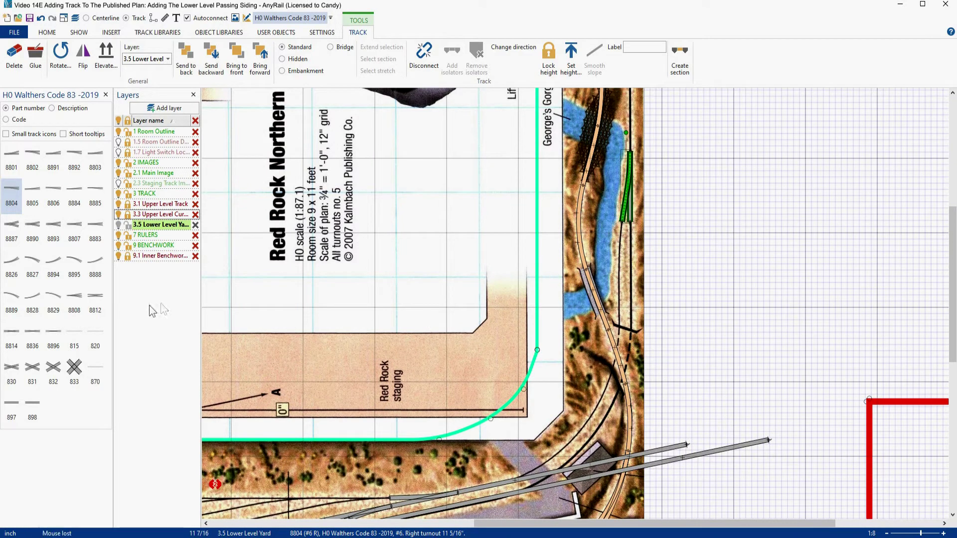
- Place an 815 flex track and stretch it vertically down past George's Gorge
left_click(73, 337)
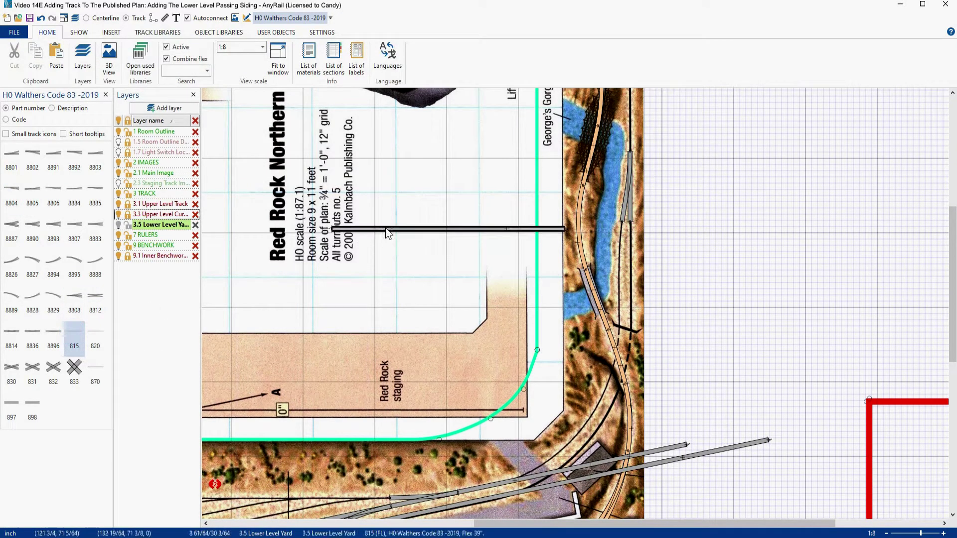
left_click(391, 230)
left_click_drag(391, 230, 692, 225)
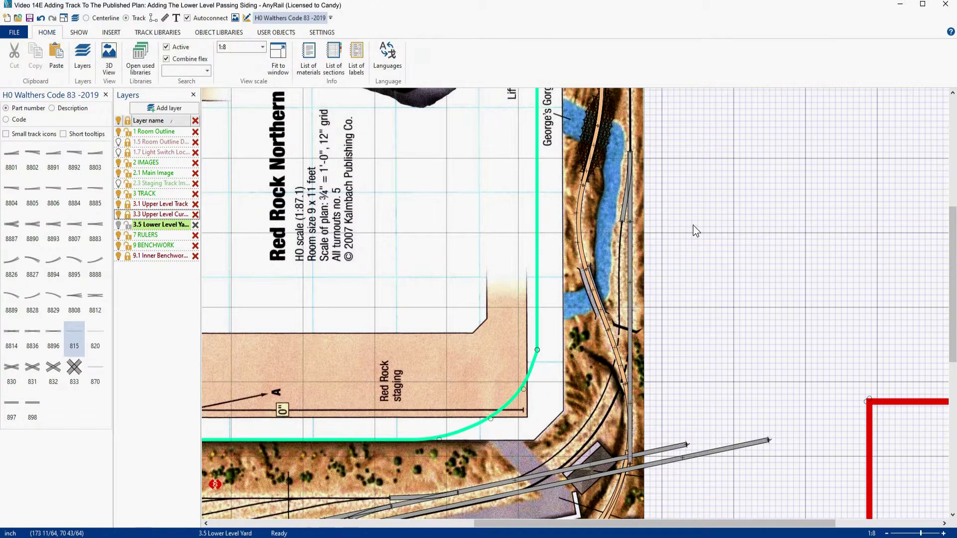
- Add a parallel flex track 2 inches to the left of it
left_click(630, 294)
right_click(630, 294)
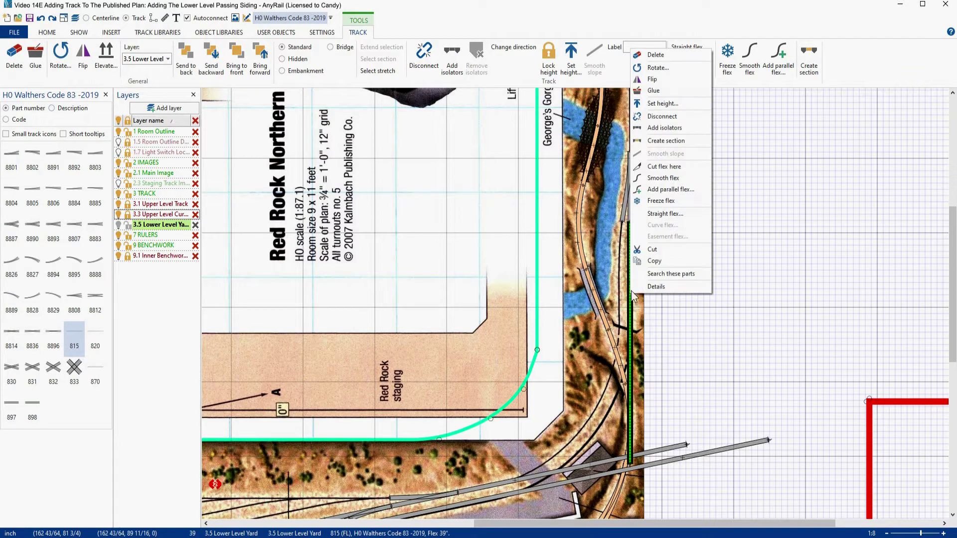
left_click(661, 191)
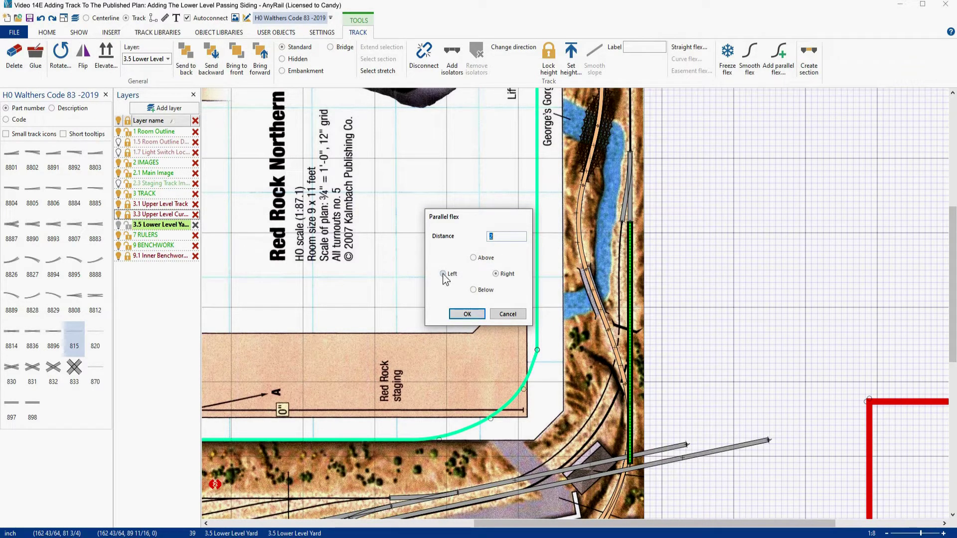
left_click(467, 314)
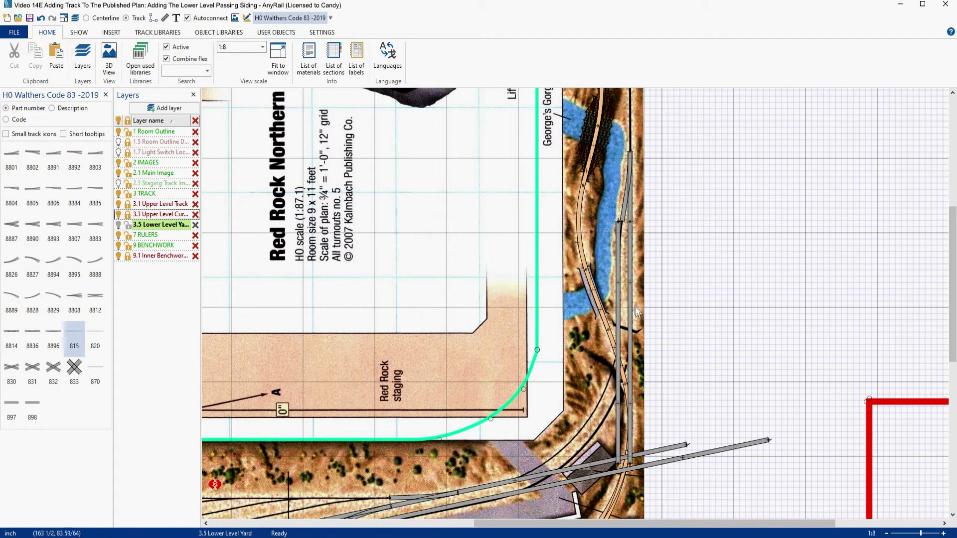
- Cut the left parallel flex track into two pieces with Cut flex here
left_click(617, 283)
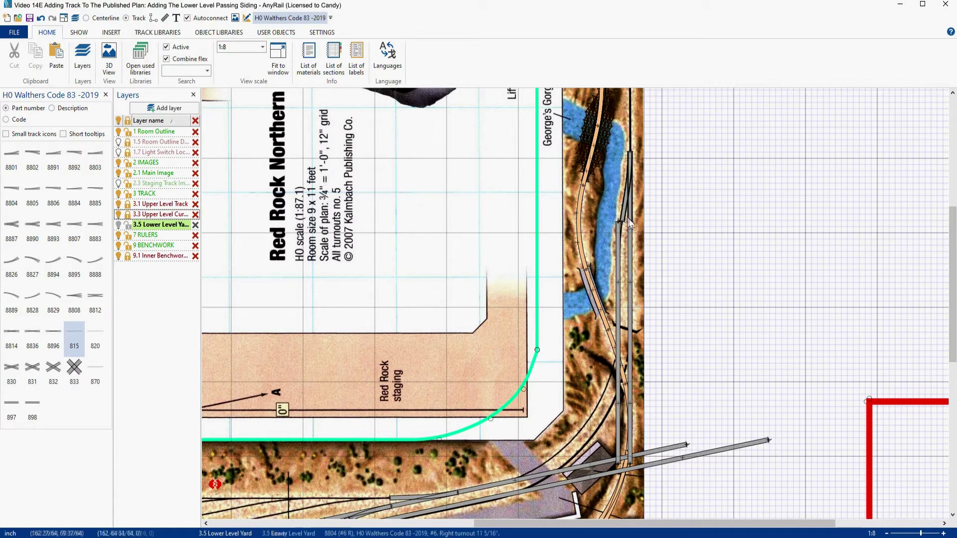
scroll(628, 222, "up", 4)
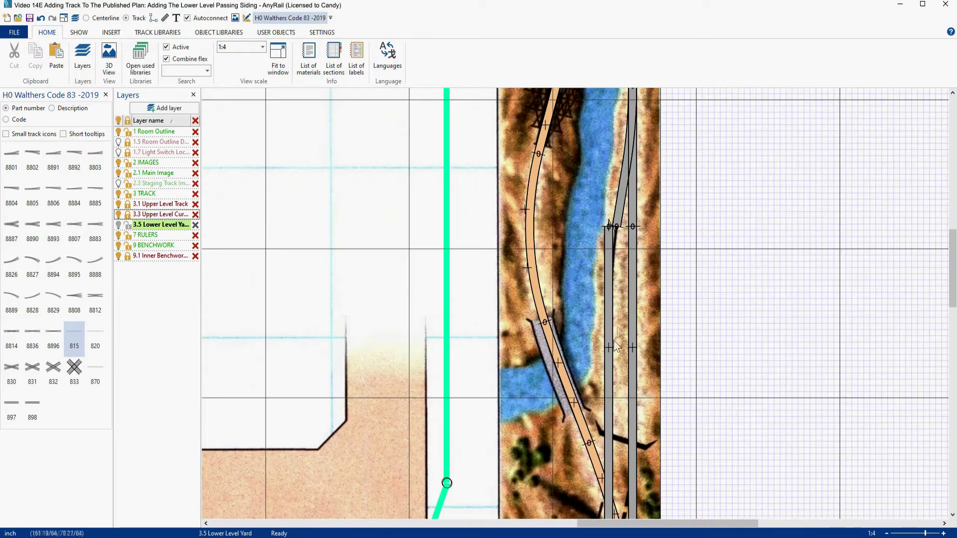
right_click(609, 368)
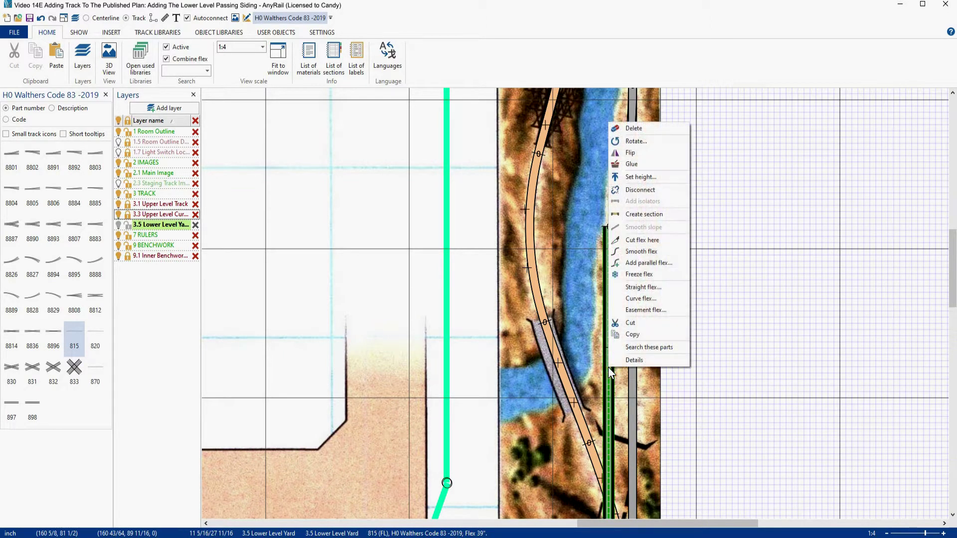
left_click(642, 240)
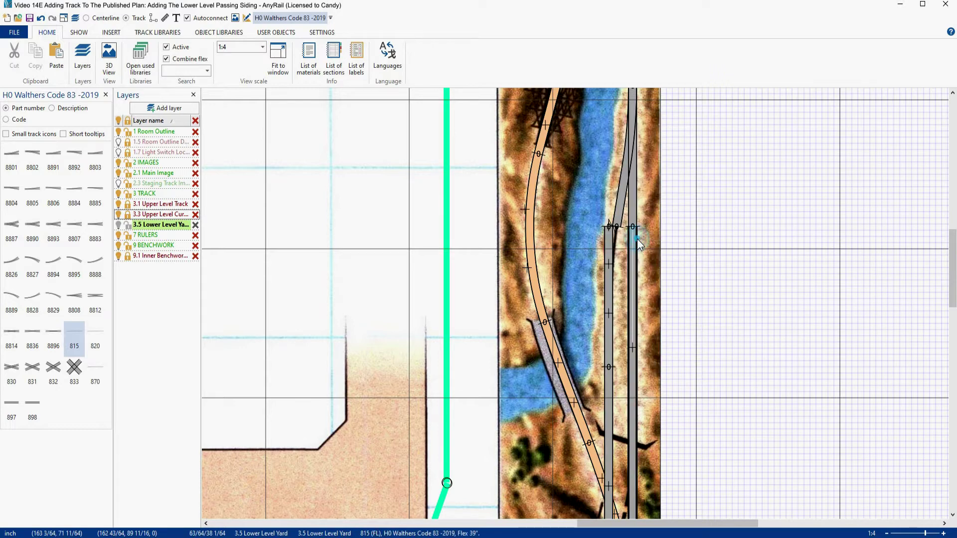
- Bend the upper piece onto the turnout and smooth its curve
left_click_drag(609, 229, 611, 275)
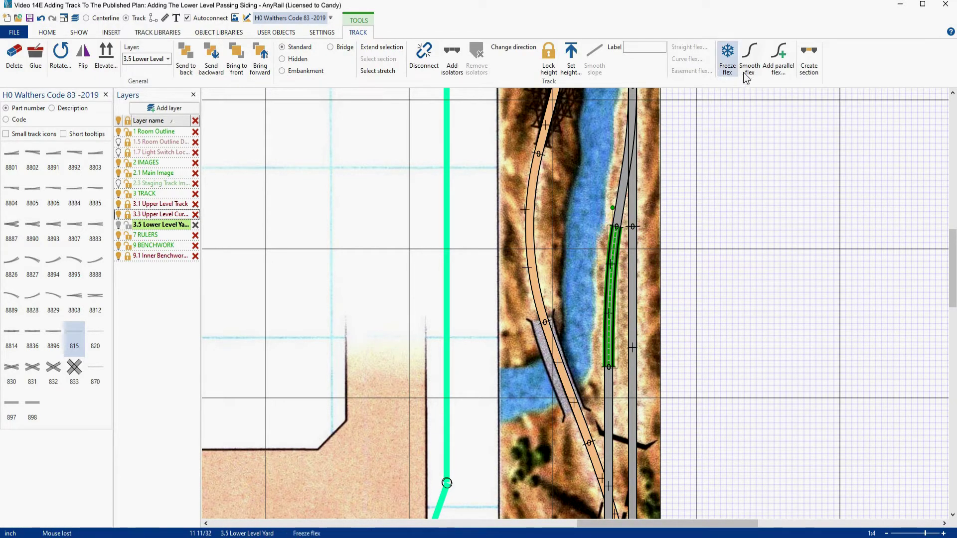
left_click(748, 59)
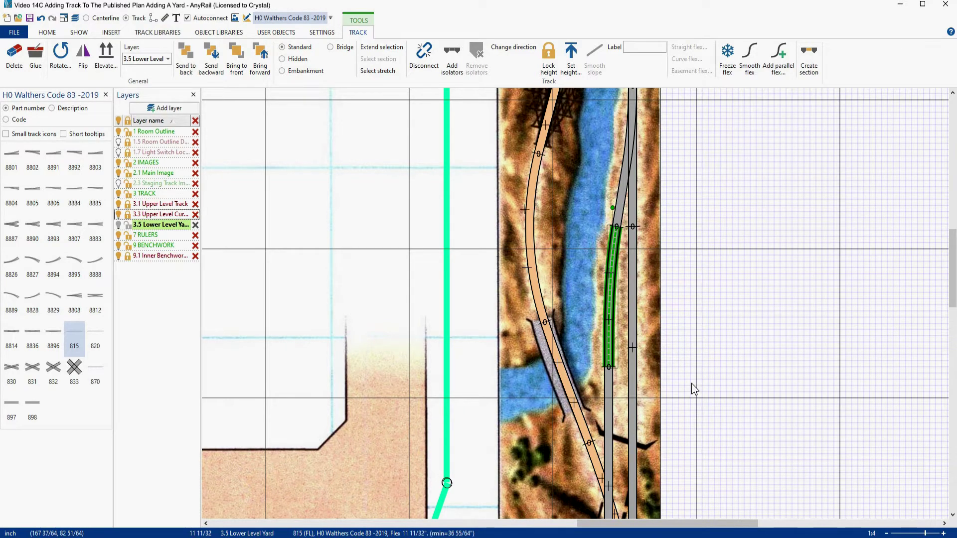
scroll(691, 384, "down", 6)
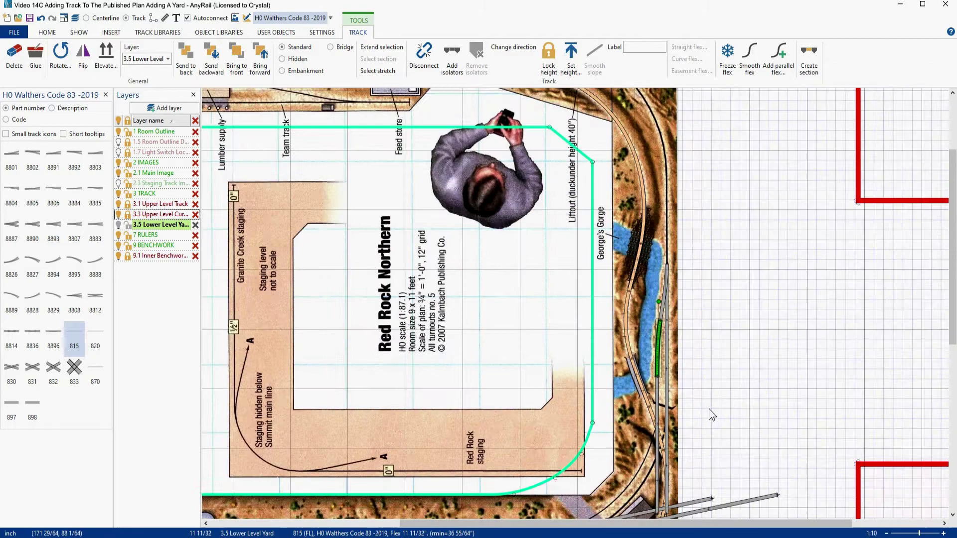
- Inspect the junction endpoints' x, y and angle values, finding the short track's joint at 101.4°
right_click_drag(711, 414, 686, 251)
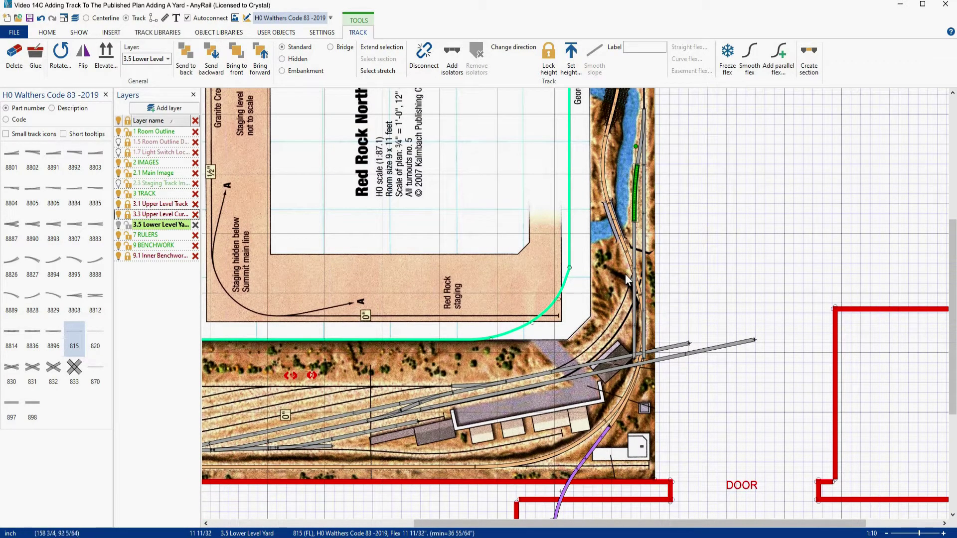
scroll(635, 392, "up", 3)
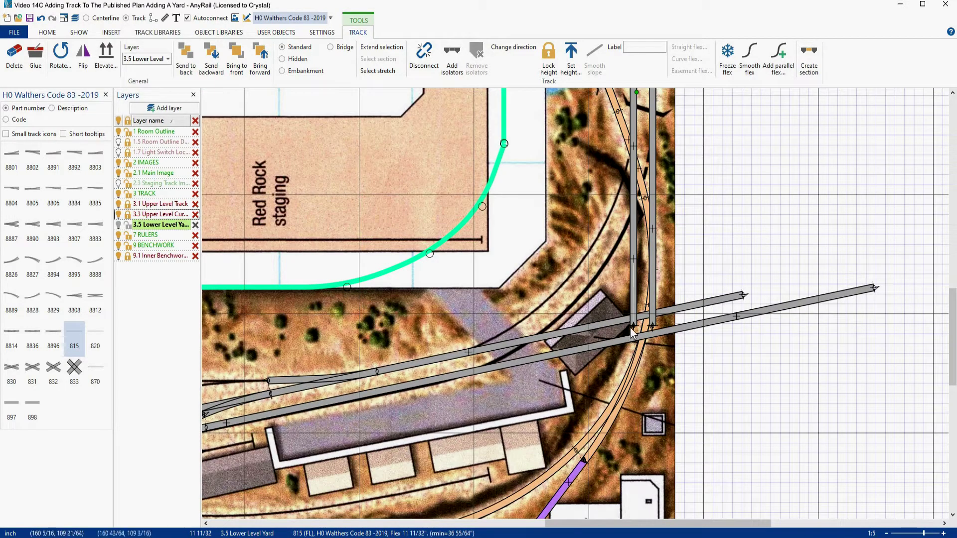
left_click(632, 329)
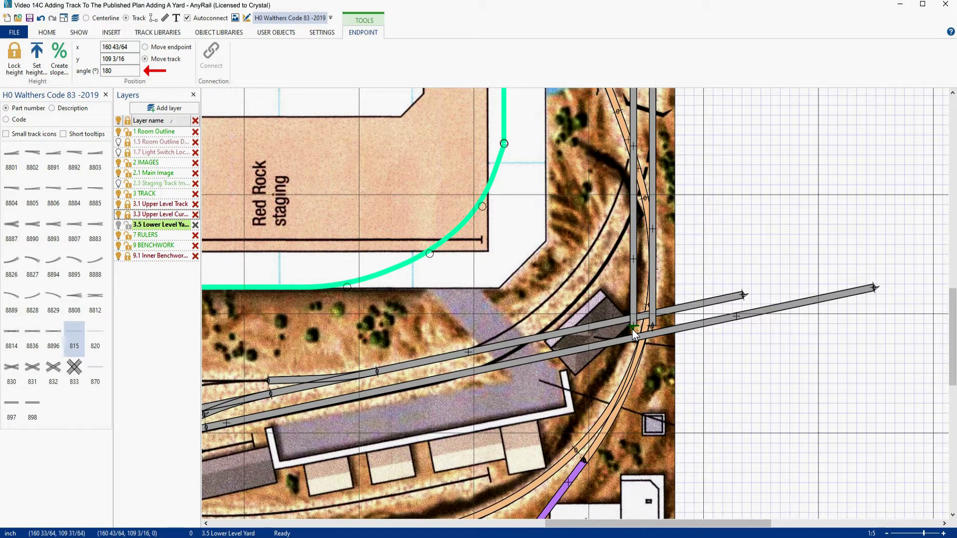
left_click(377, 372)
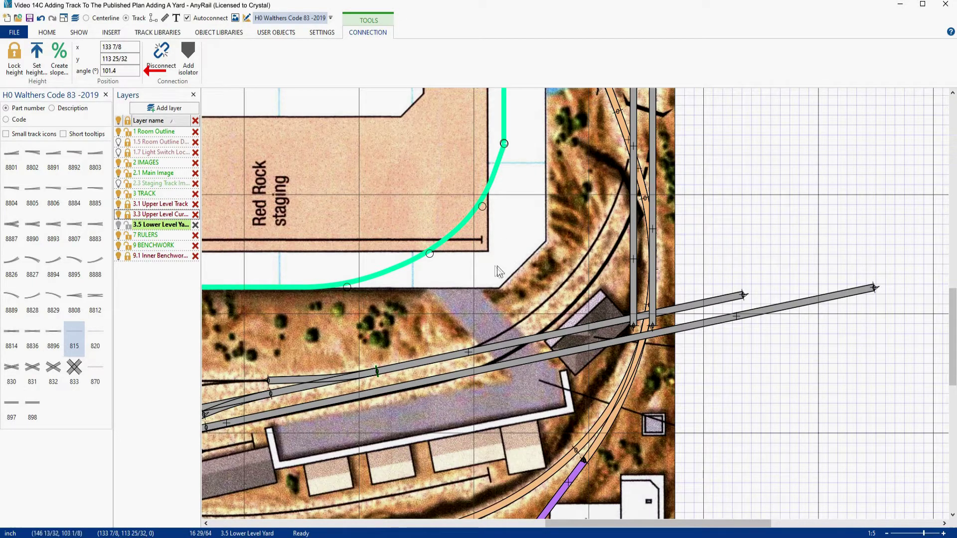
right_click_drag(501, 250, 623, 315)
- Place an 815 flex track, curve it to 78° at 26-inch radius, and rotate it about 90° clockwise
left_click(74, 339)
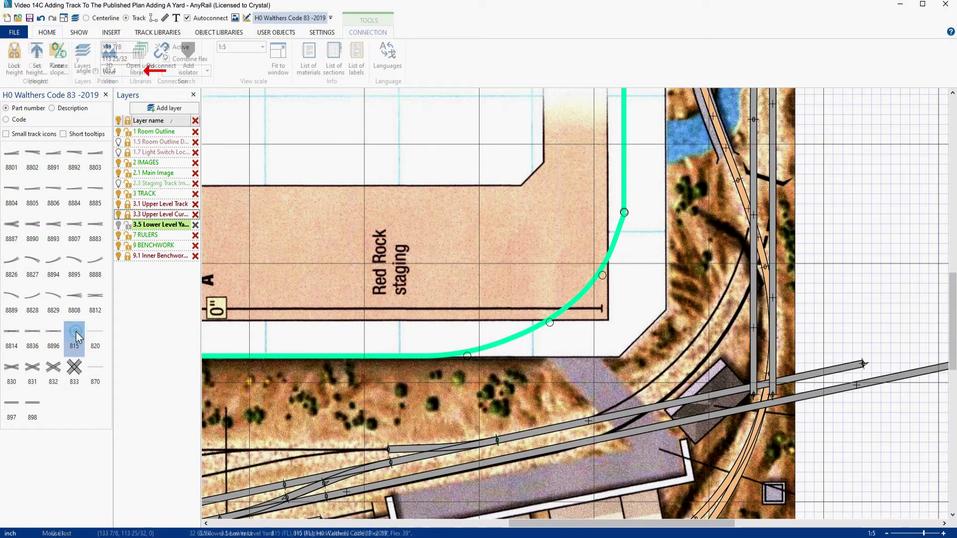
left_click(426, 236)
right_click(433, 232)
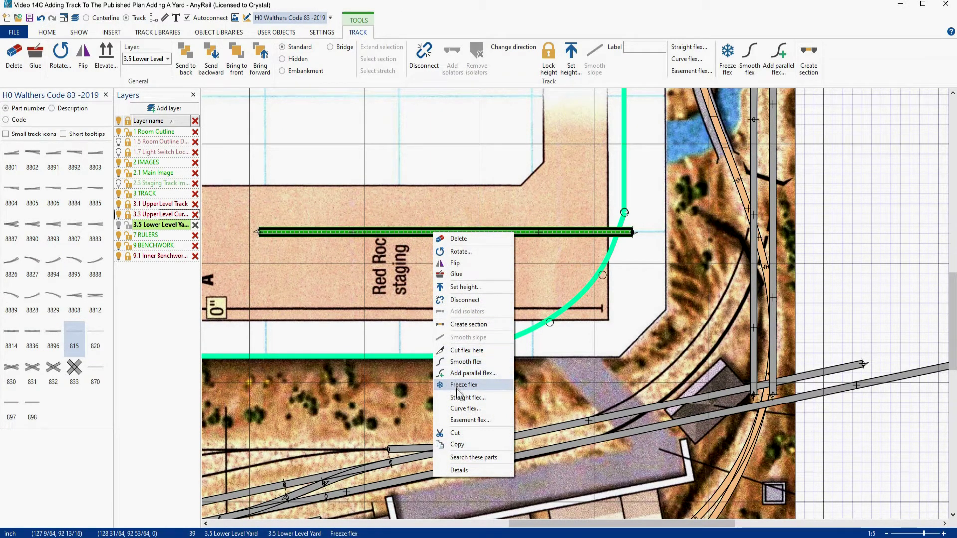
left_click(459, 409)
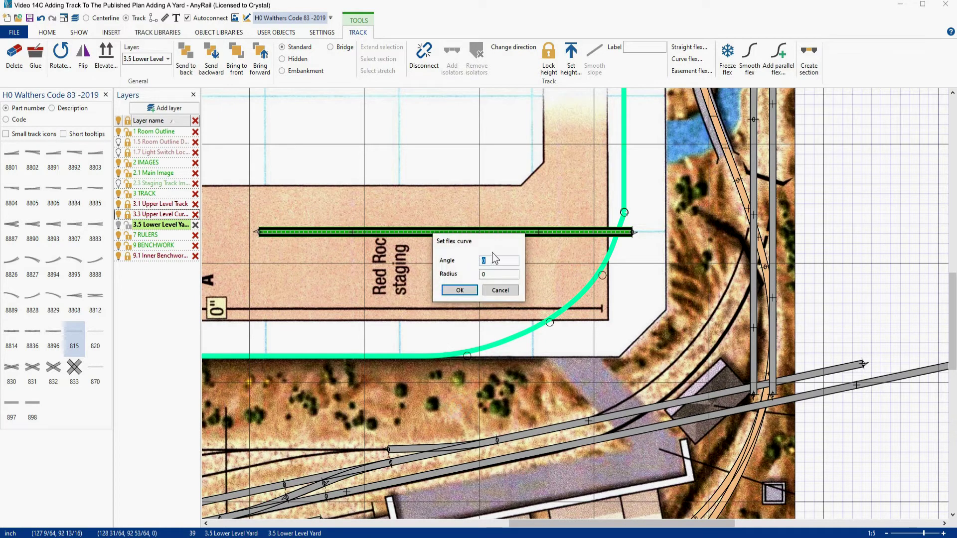
type("78.6")
double_click(485, 273)
type("26")
left_click(458, 290)
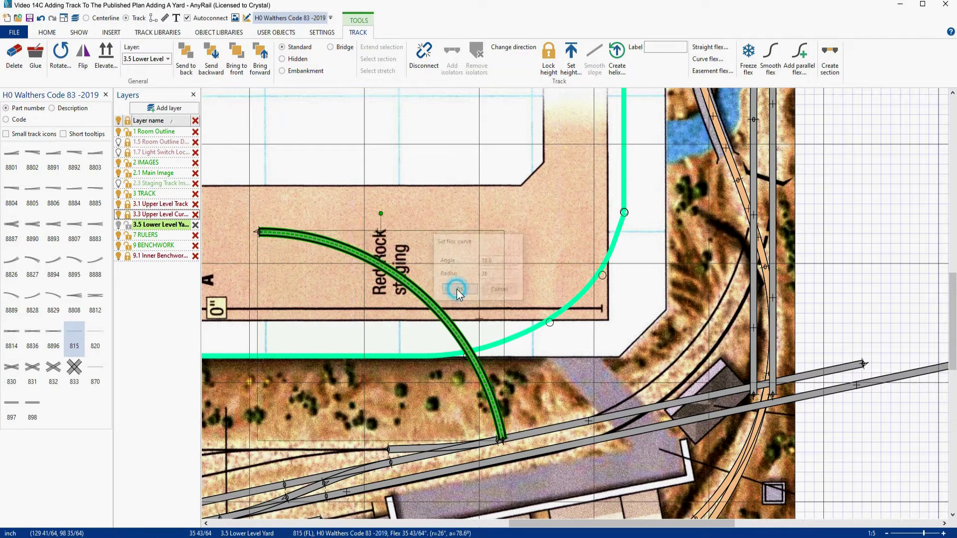
left_click_drag(384, 226, 643, 291)
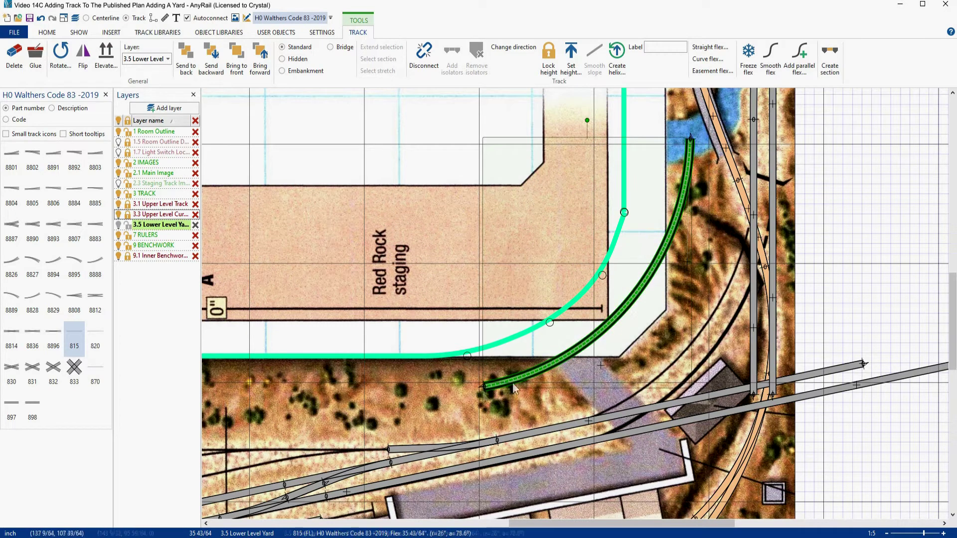
left_click(497, 440)
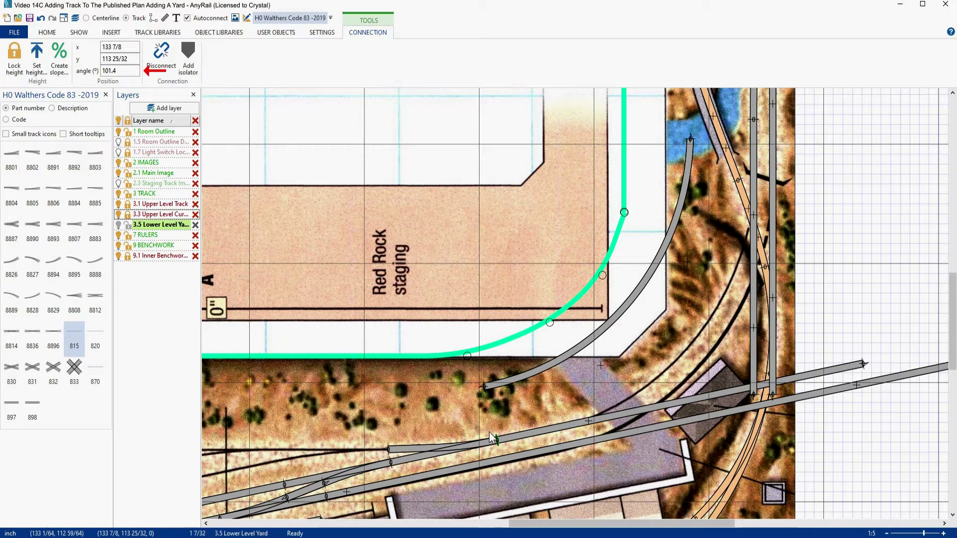
- Set the curve's lower endpoint angle to 101.4° and slide it onto the straight track's joint
double_click(126, 74)
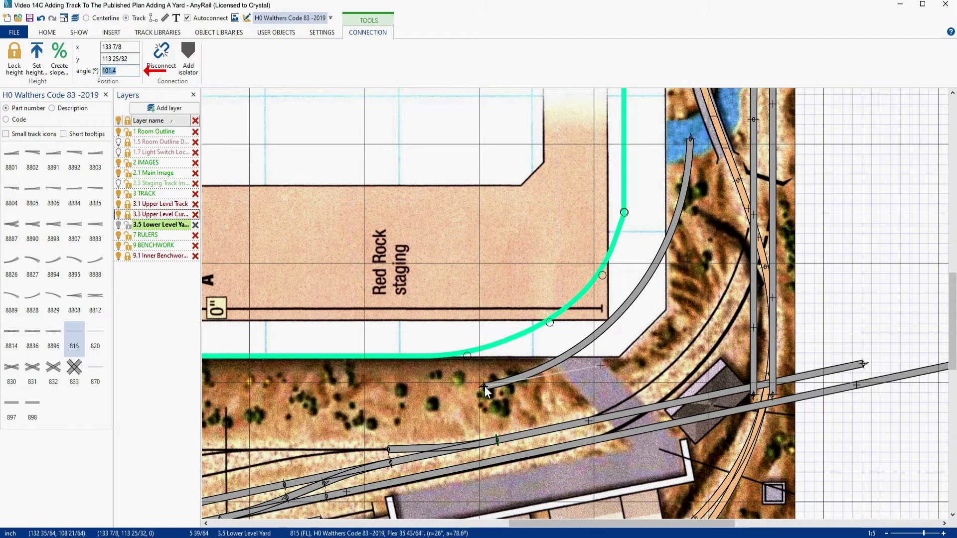
left_click(482, 385)
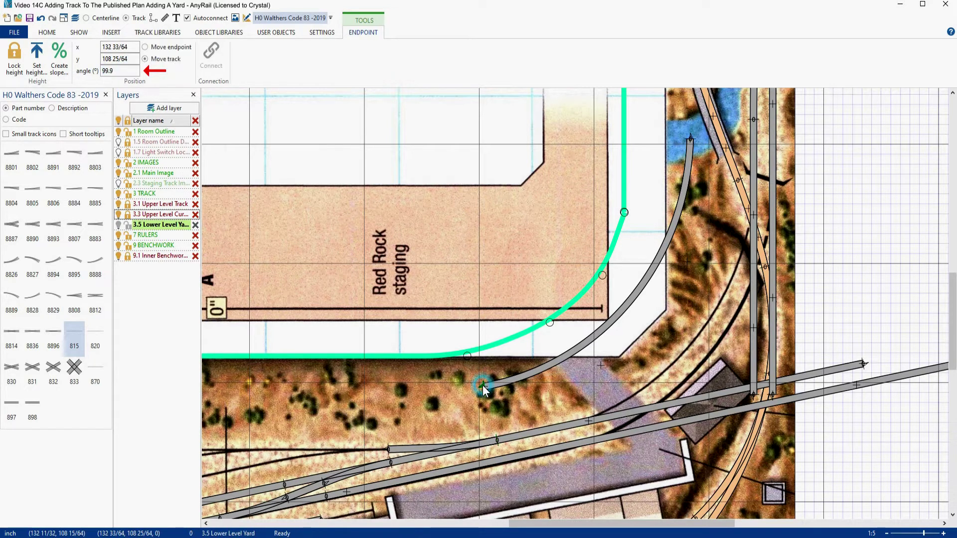
double_click(124, 71)
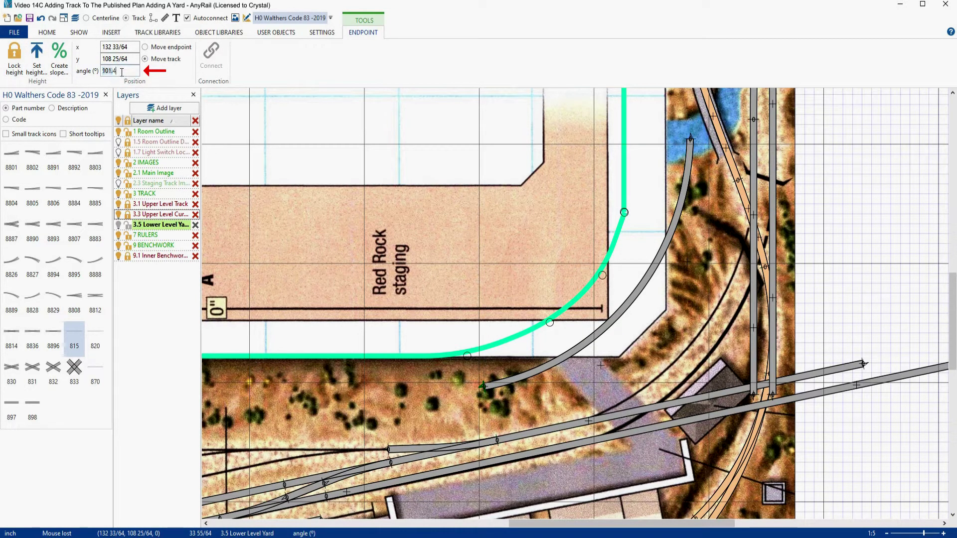
type("101.4")
key("Return")
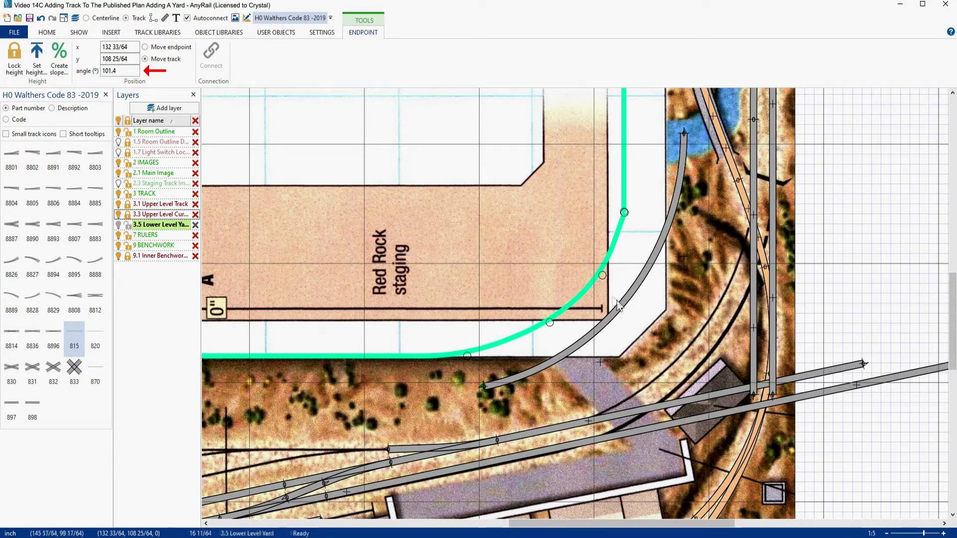
left_click_drag(614, 318, 683, 362)
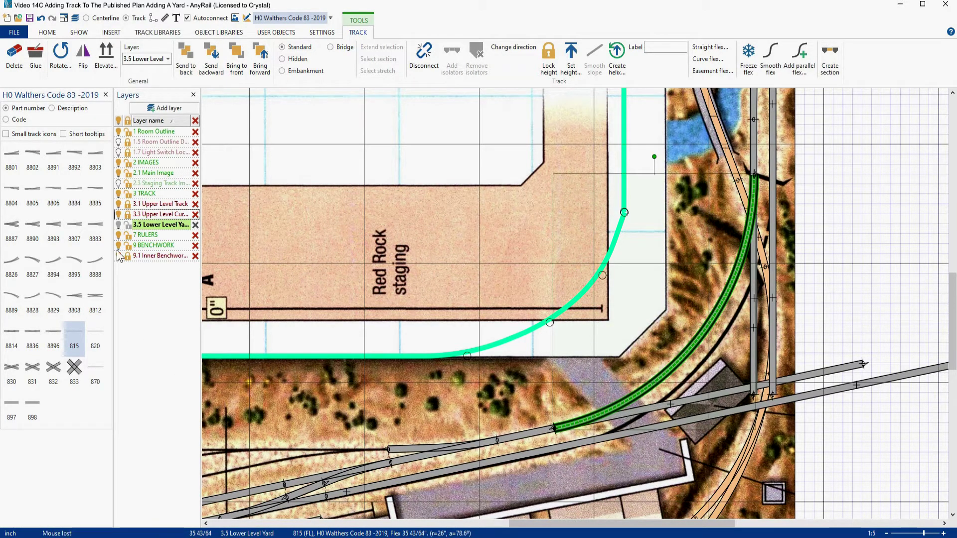
- Turn off the 2.1 Main Image layer and display tracks as centerlines
left_click(119, 173)
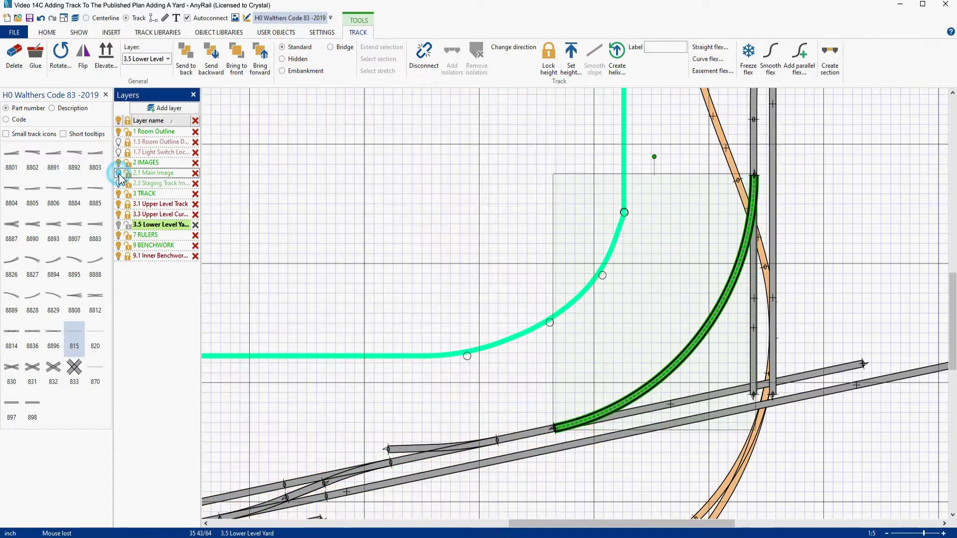
left_click(106, 19)
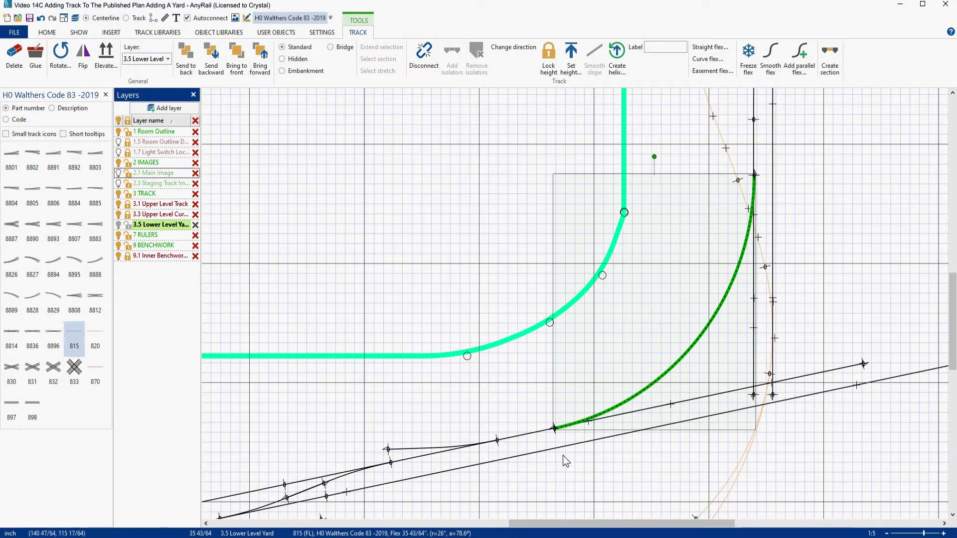
scroll(557, 432, "up", 5)
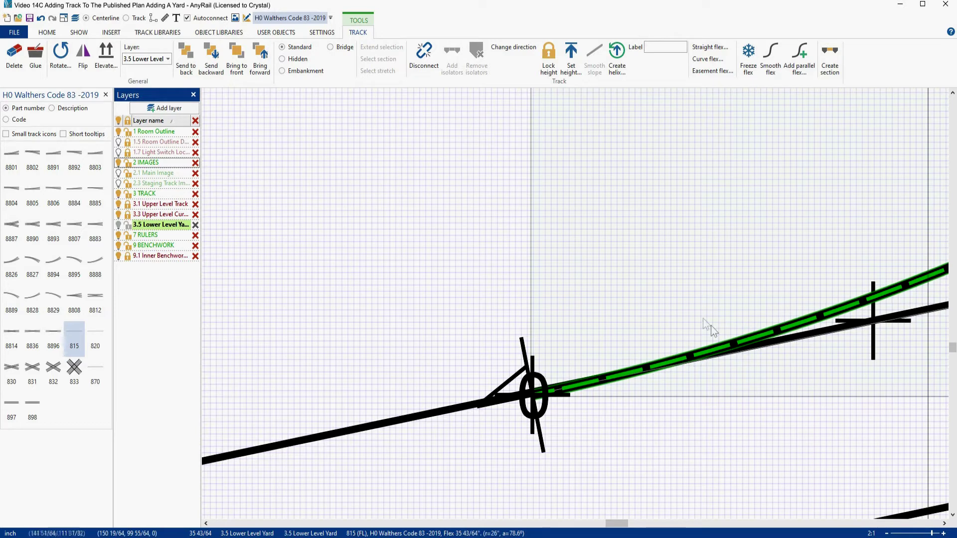
- Zoom in to inspect the curve's joint with the vertical yard track, then deselect
left_click(793, 324)
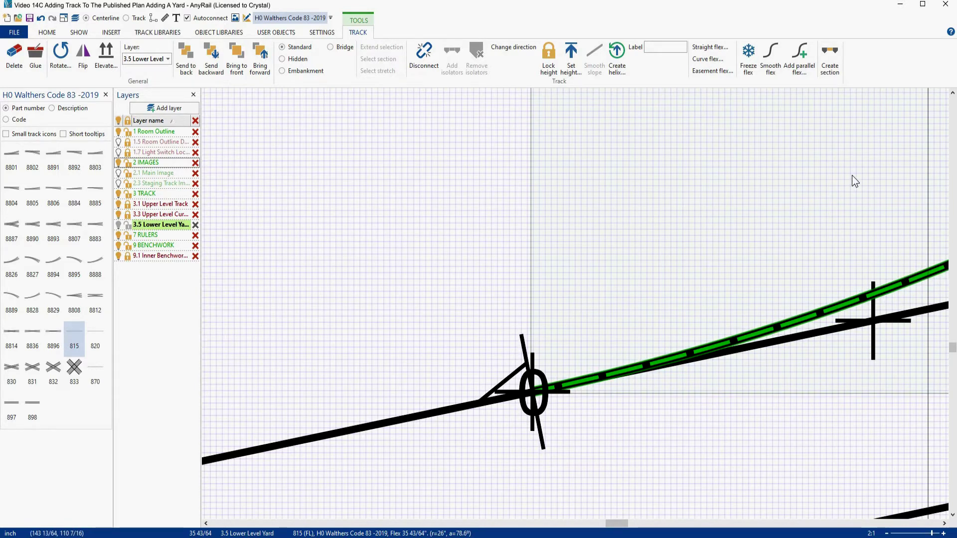
scroll(851, 172, "down", 2)
scroll(851, 172, "down", 3)
scroll(839, 143, "up", 2)
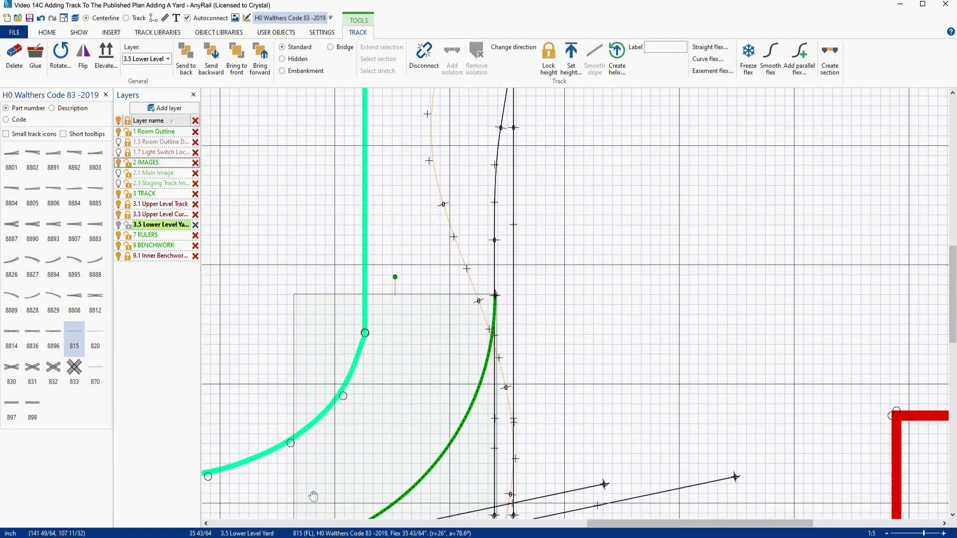
scroll(503, 294, "up", 5)
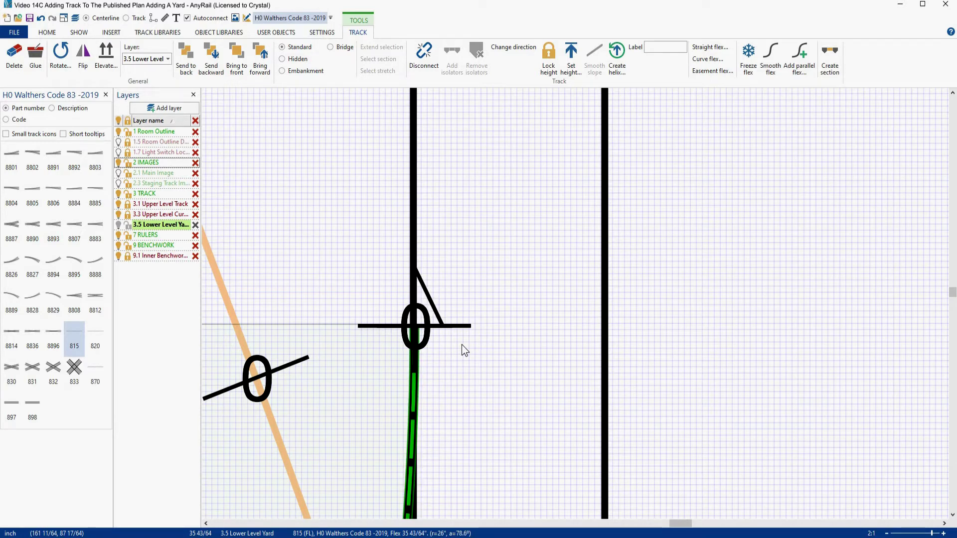
left_click(461, 345)
scroll(567, 303, "down", 6)
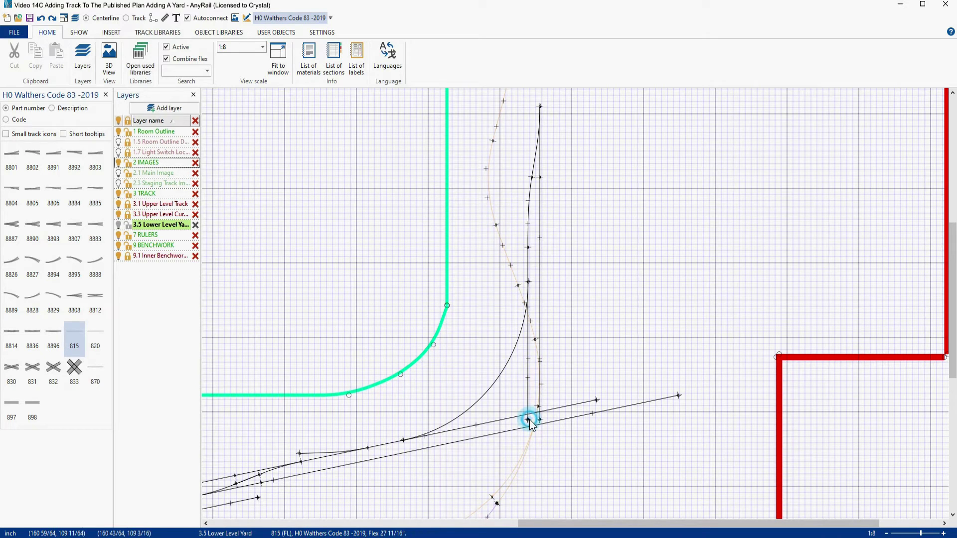
- Shorten the upright flex track to 15 17/64 inches and move its upper end to x 160 43/64
left_click_drag(528, 363, 526, 343)
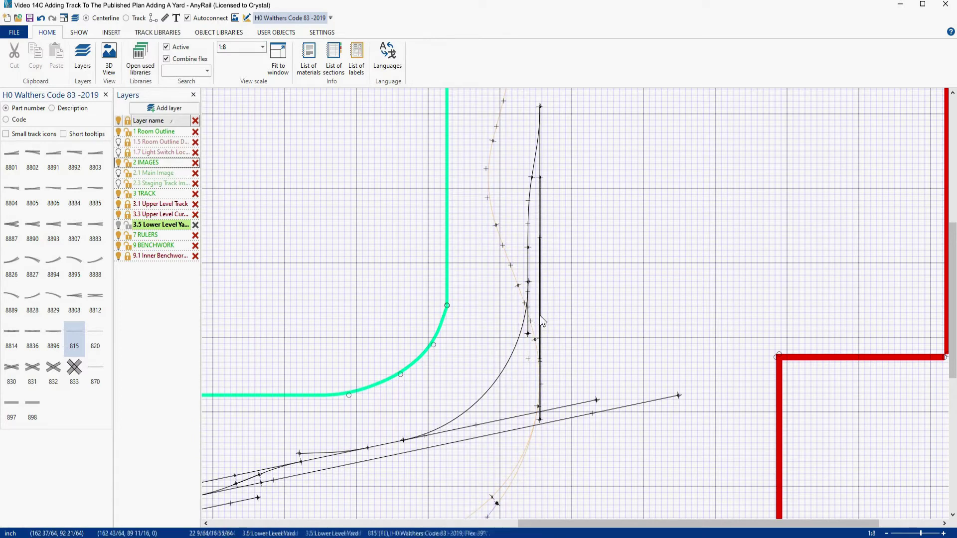
scroll(526, 315, "up", 5)
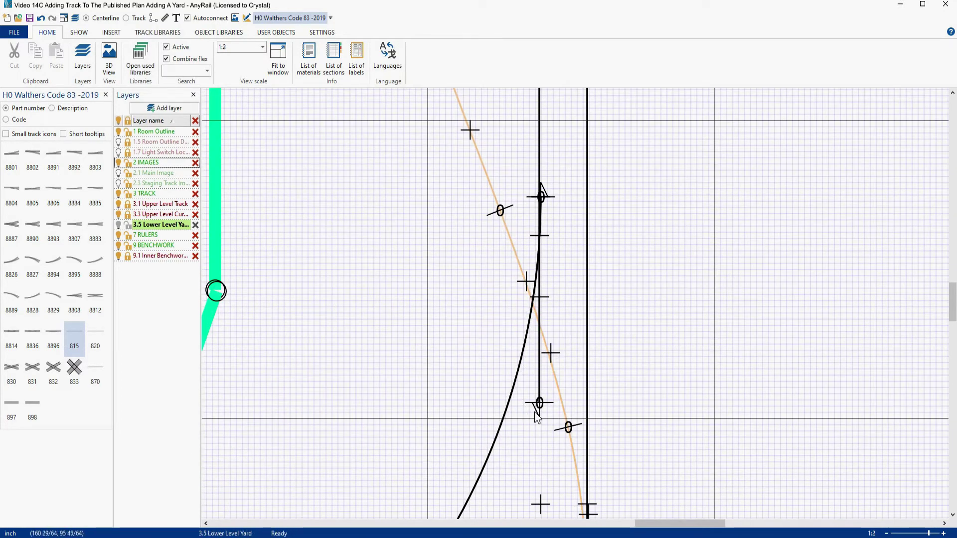
left_click(536, 411)
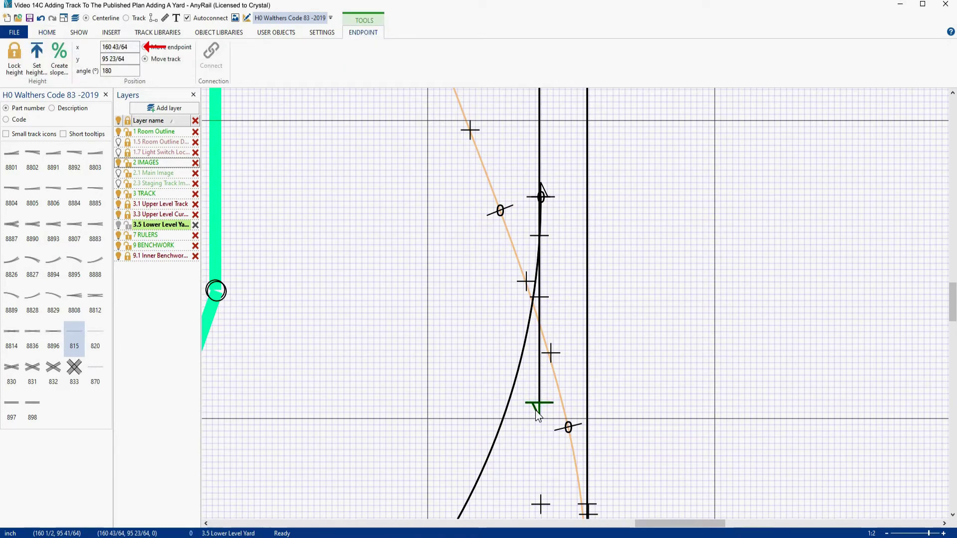
left_click(128, 47)
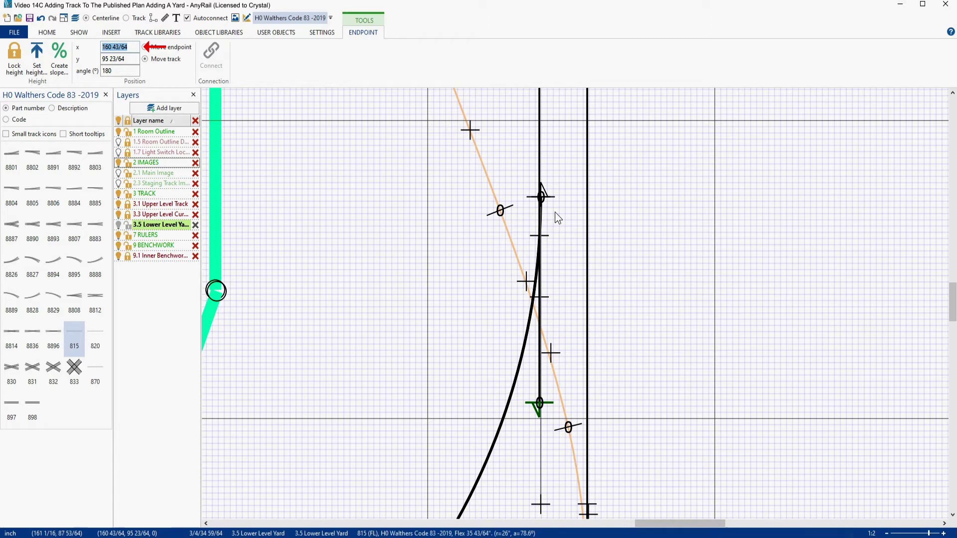
left_click(544, 191)
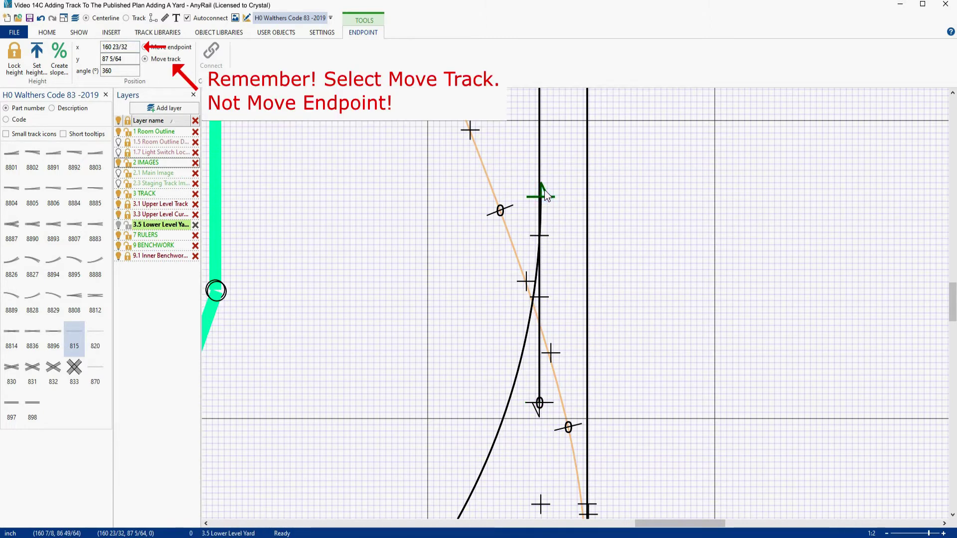
left_click(131, 47)
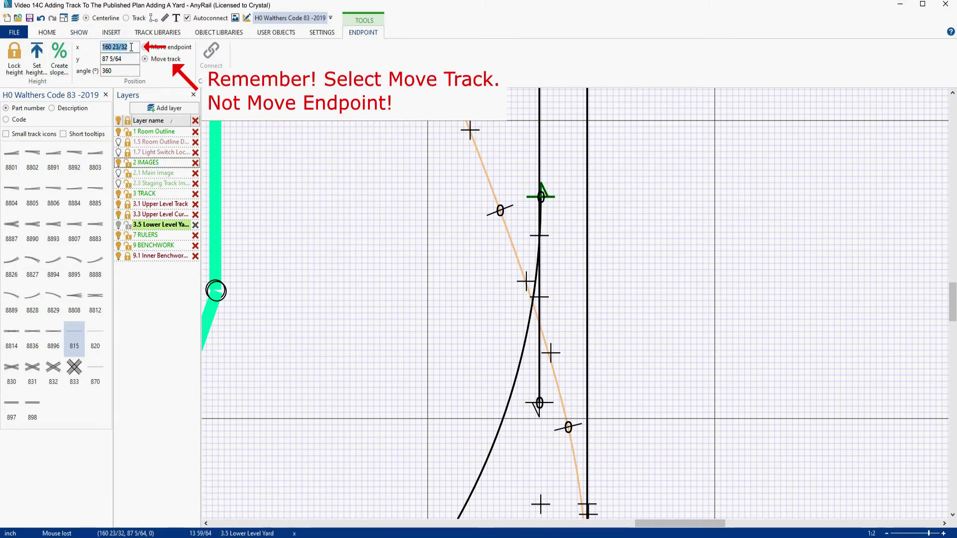
key("Return")
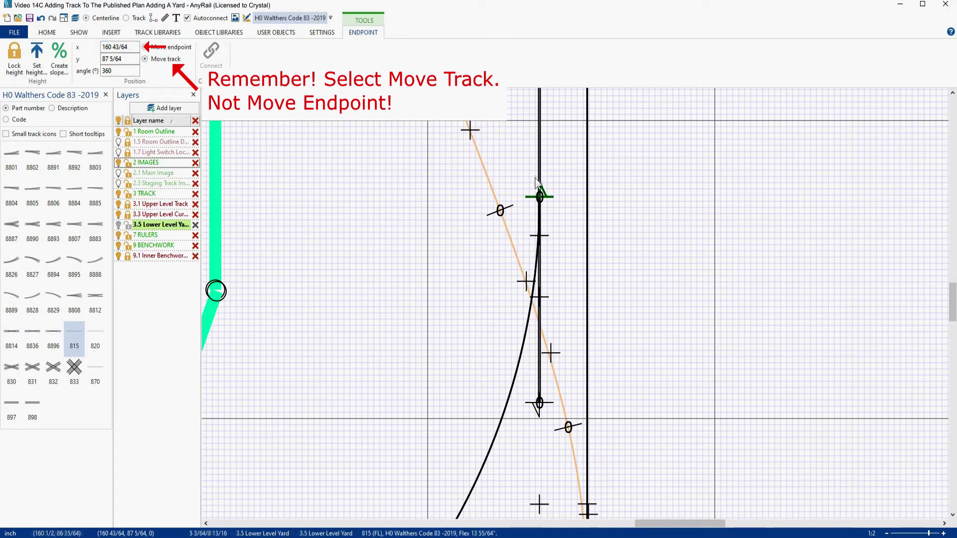
- Pan along the curve and zoom in on its lower joint with the upright straight track
mouse_move(428, 417)
right_mouse_down()
mouse_move(451, 377)
mouse_move(460, 298)
right_mouse_up()
right_click_drag(361, 364, 453, 296)
right_click_drag(555, 197, 494, 246)
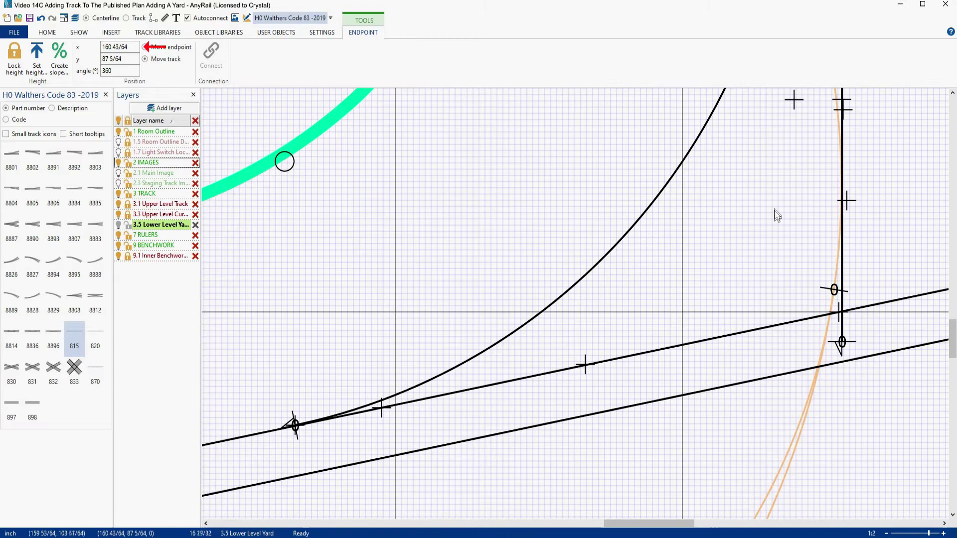
right_click_drag(773, 186, 639, 128)
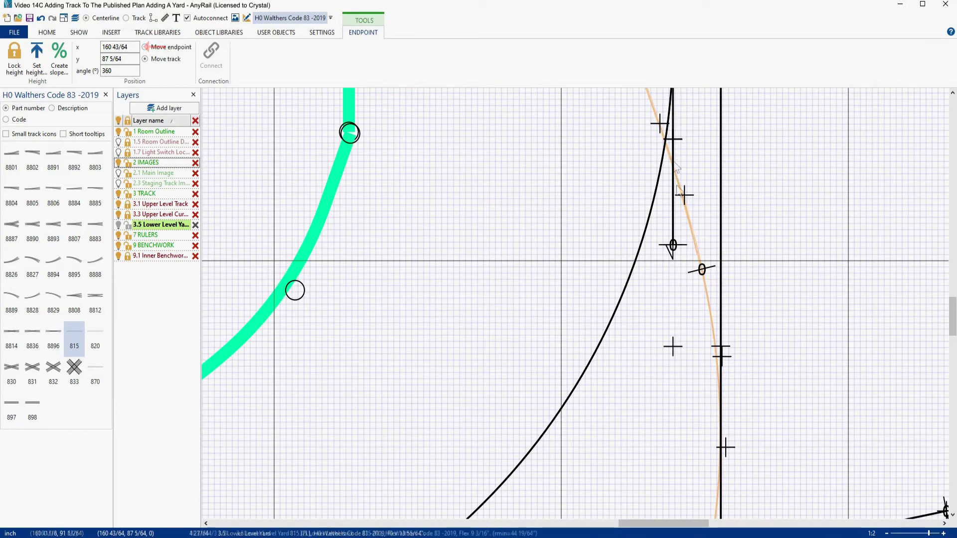
right_click_drag(611, 435, 480, 421)
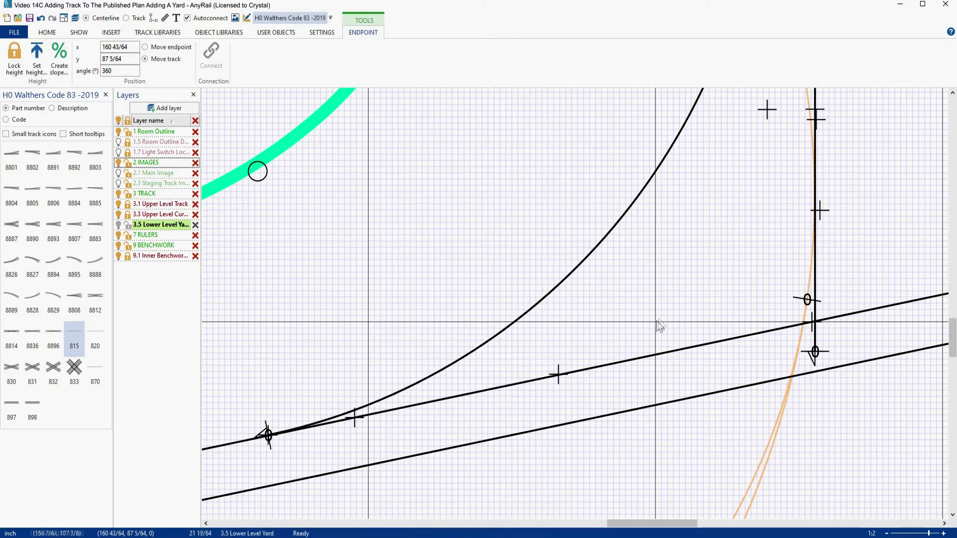
right_click_drag(671, 241, 687, 329)
right_click_drag(685, 373, 686, 351)
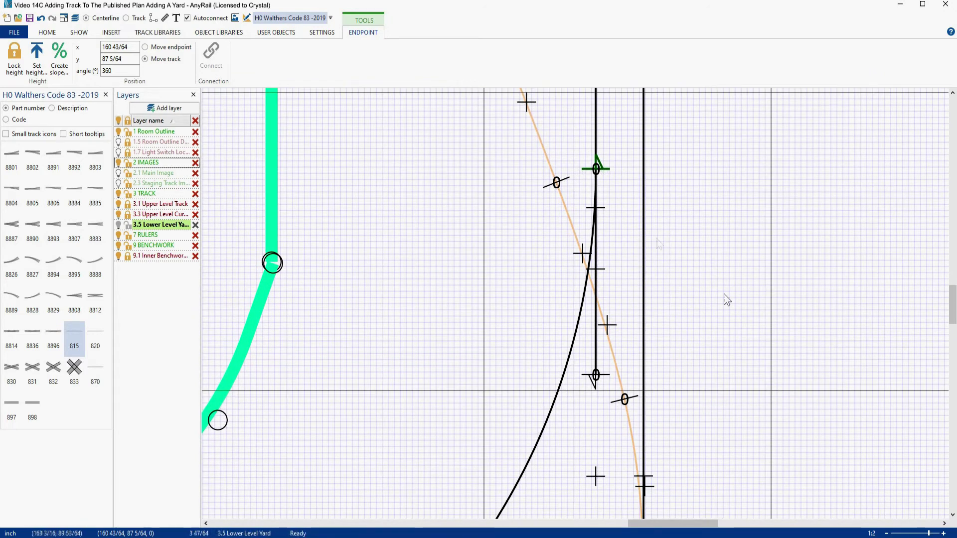
right_click_drag(726, 393, 769, 107)
right_click_drag(519, 429, 700, 243)
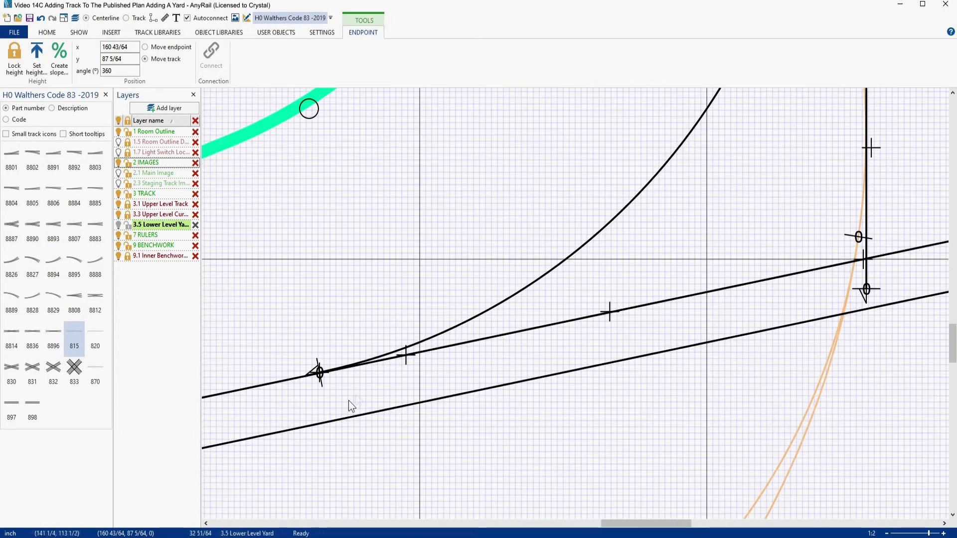
scroll(294, 372, "up", 5)
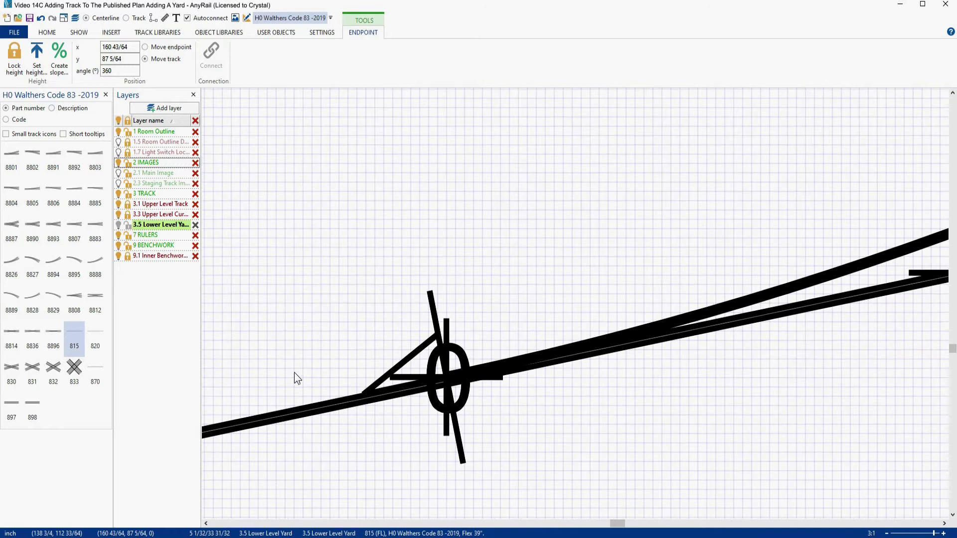
- Nudge the curved flex track down so its end lines up with the straight track
left_click(766, 293)
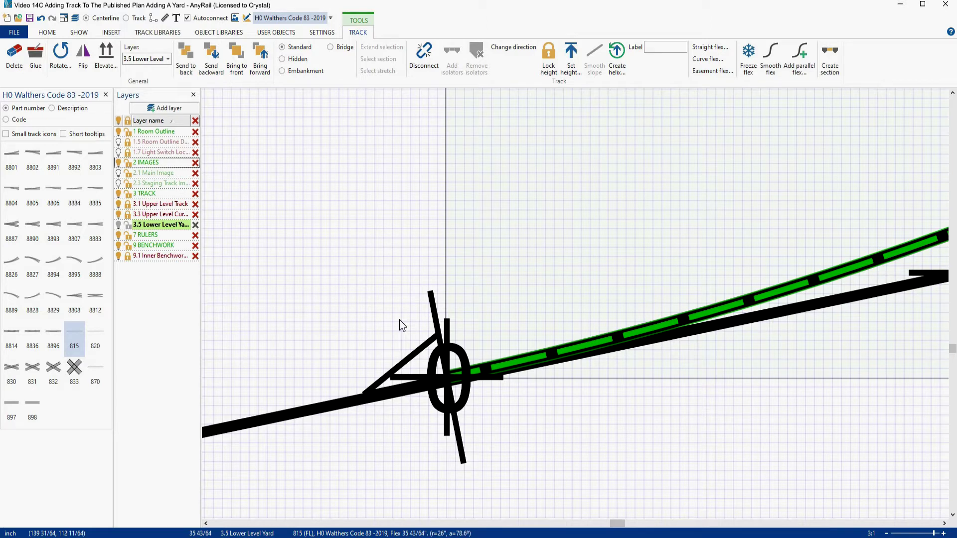
key("Down")
key("Down")
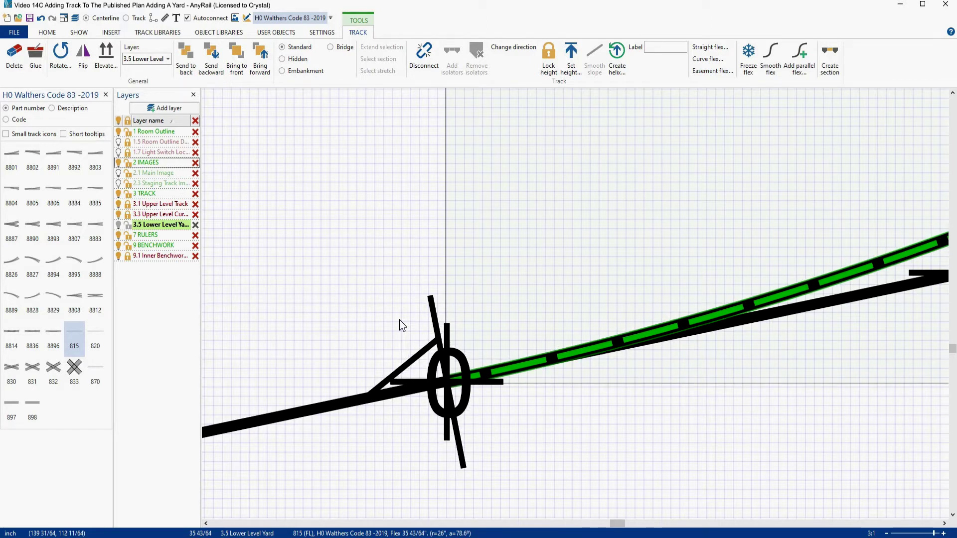
scroll(630, 239, "down", 8)
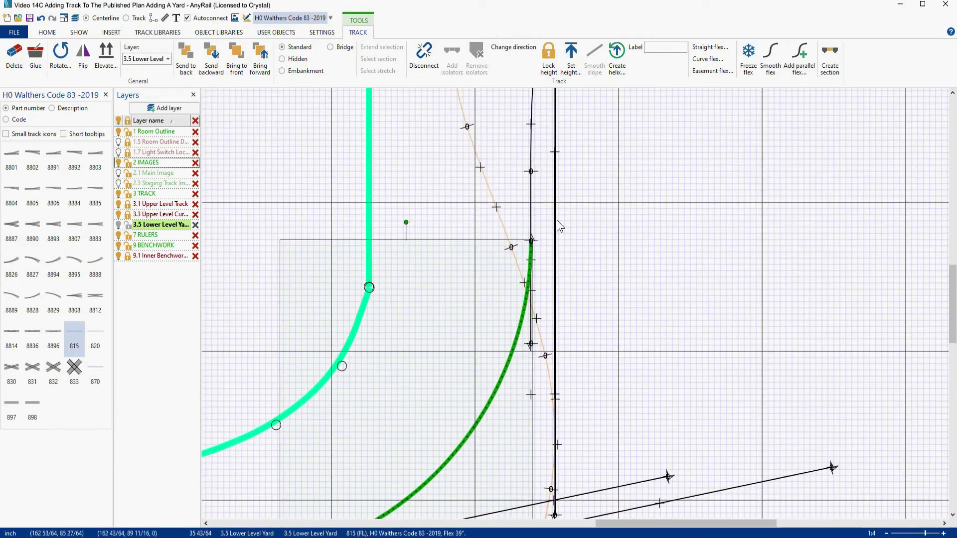
scroll(548, 229, "up", 8)
right_click_drag(374, 320, 542, 283)
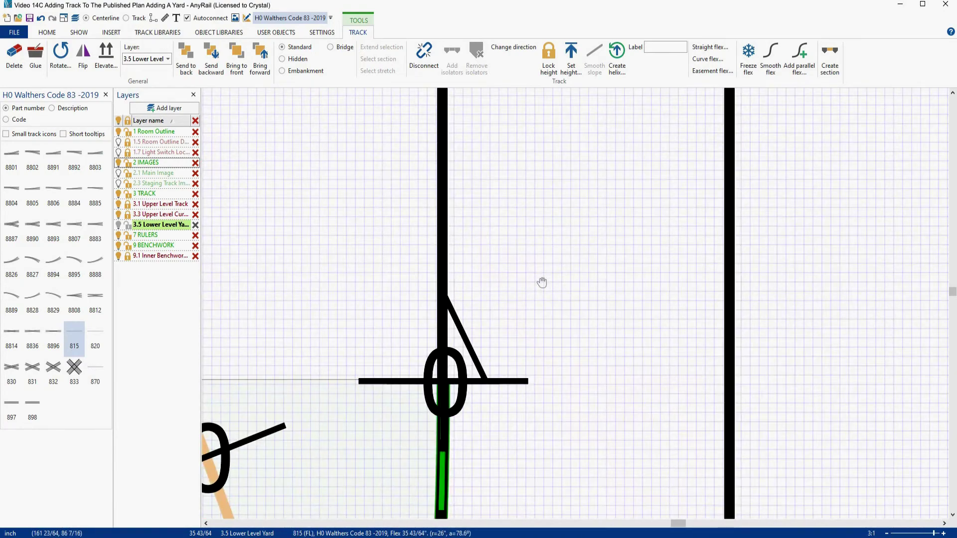
scroll(522, 298, "down", 9)
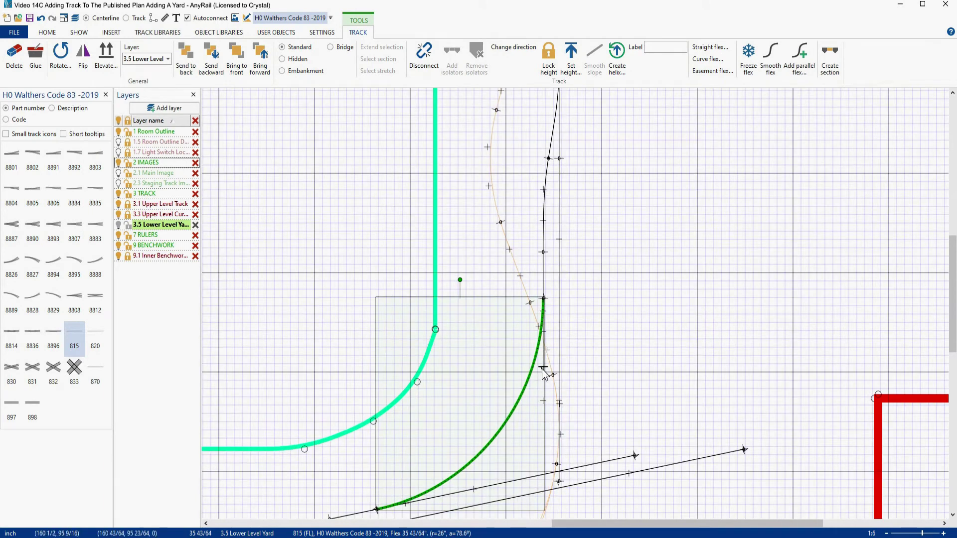
- Pull the curved flex end up and right onto the vertical track's node
left_click(543, 369)
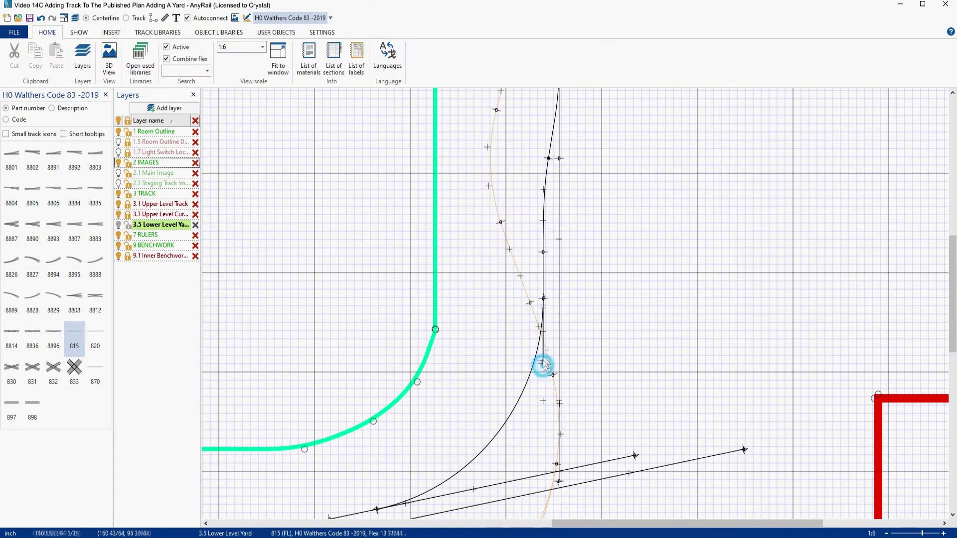
mouse_move(543, 366)
left_mouse_down()
mouse_move(544, 300)
mouse_move(544, 388)
left_mouse_up()
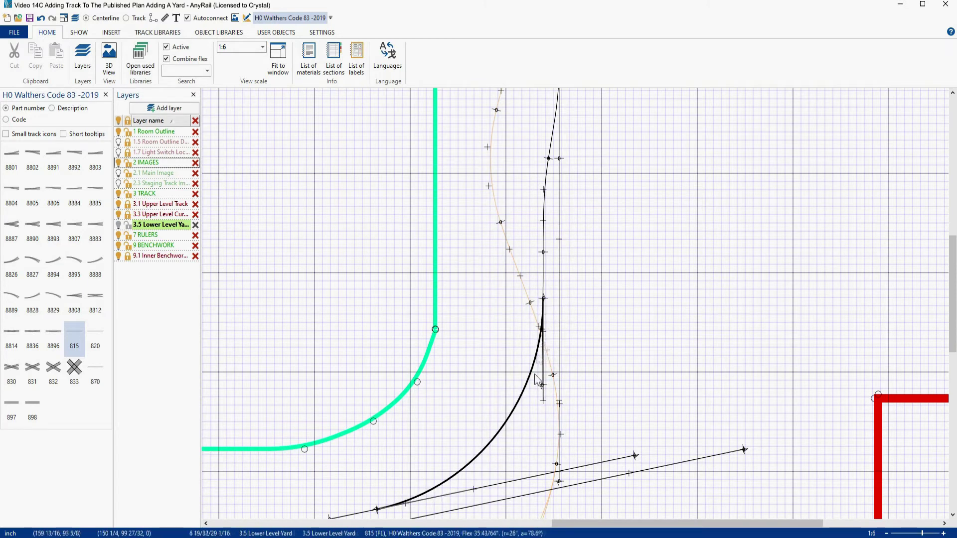
left_click_drag(542, 385, 586, 361)
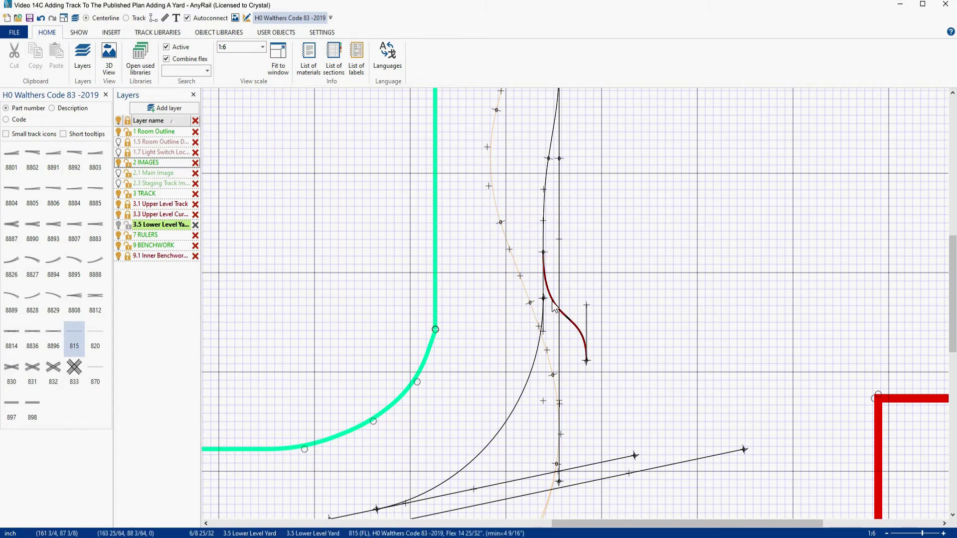
- Cut the flex at the connection point and move the surplus S-bend off to the right
right_click(555, 300)
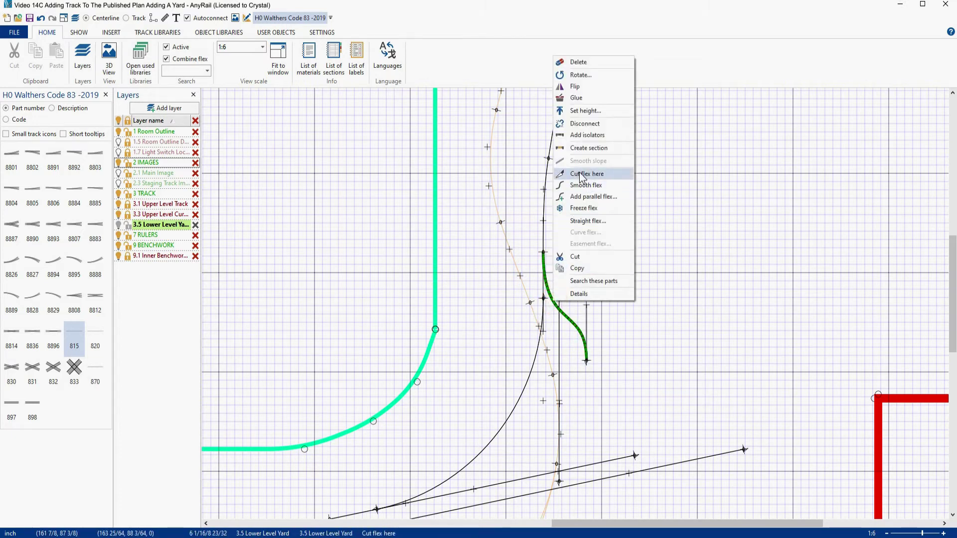
left_click(583, 174)
left_click(553, 301)
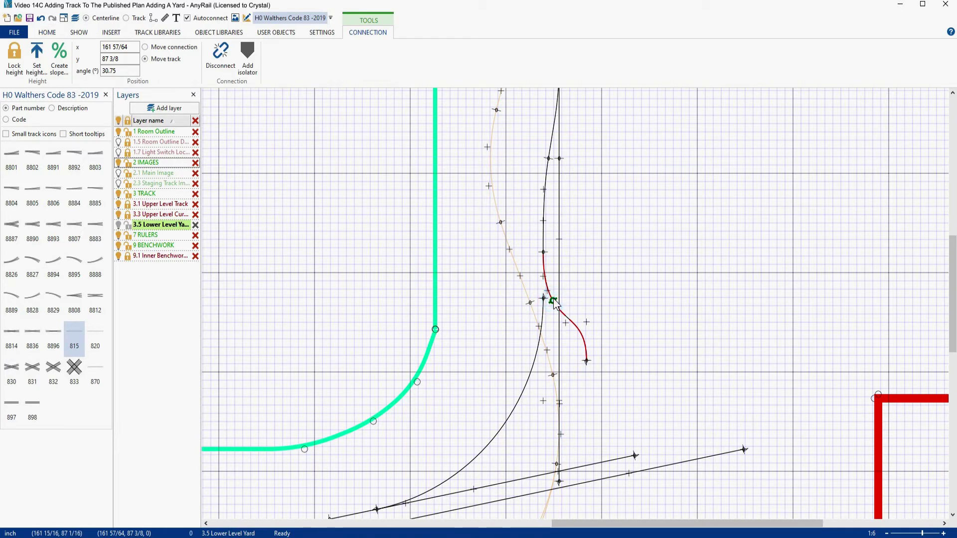
left_click(573, 328)
left_click_drag(573, 329, 638, 305)
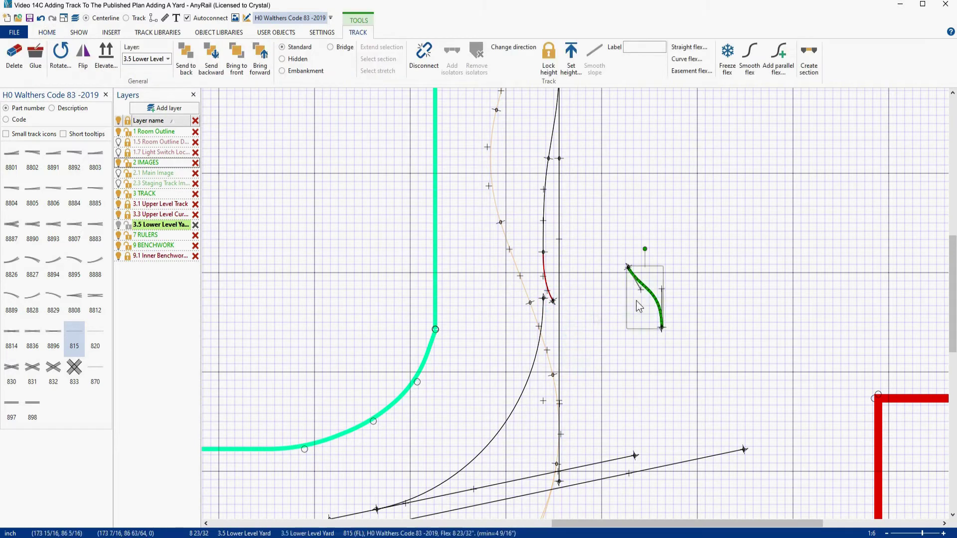
- Clear the short stub and extend new flex up from the connection point
left_click(545, 299)
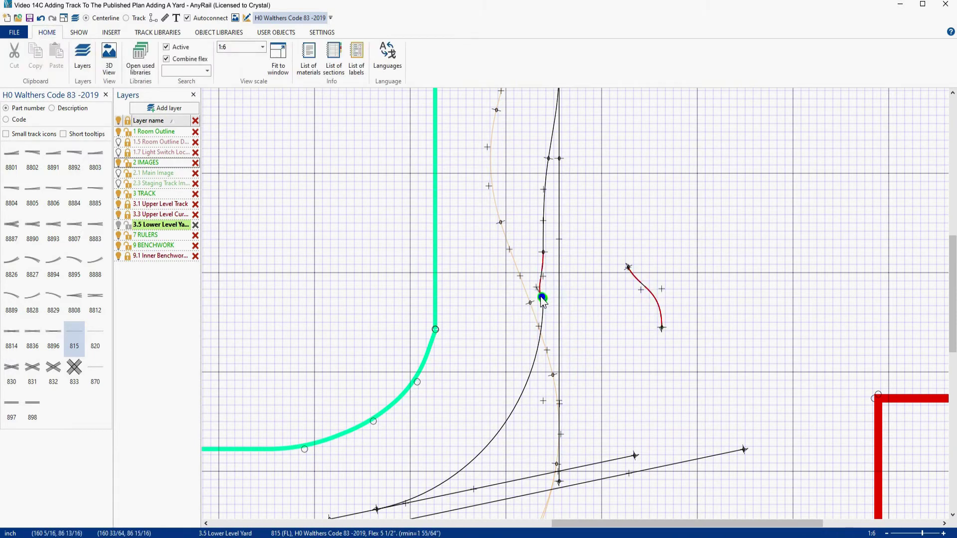
left_click(542, 299)
left_click_drag(544, 301, 545, 276)
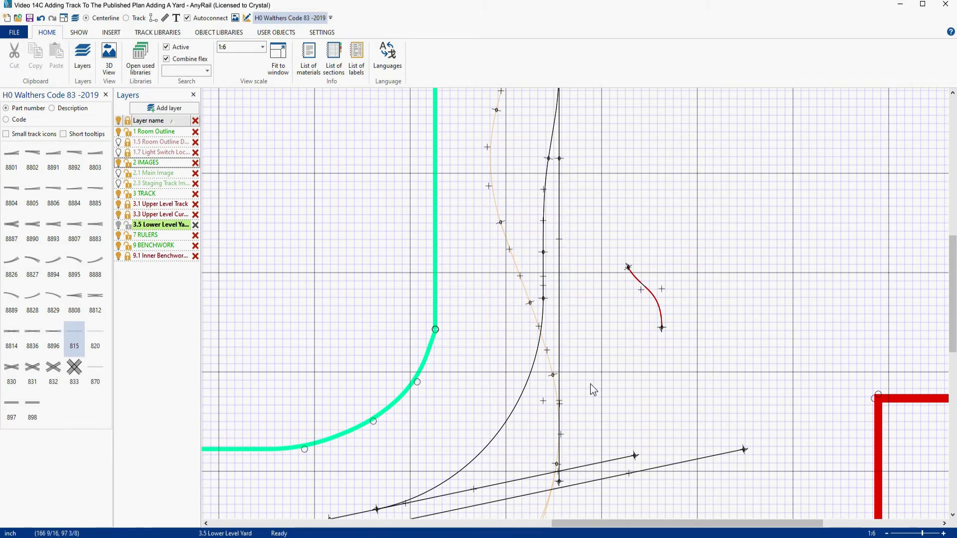
- Cut the straight track where the curve meets it and move the spare section upper left
right_click_drag(590, 384, 681, 261)
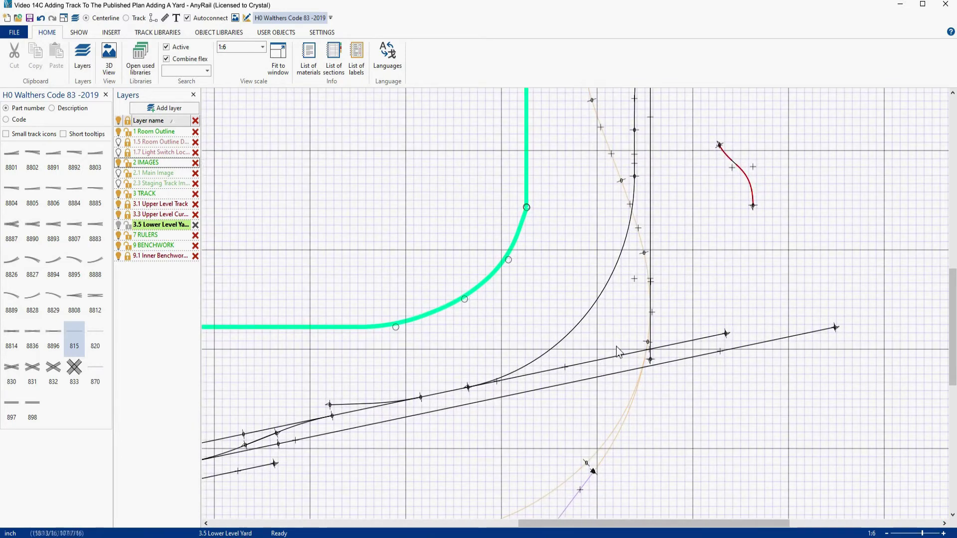
right_click(511, 381)
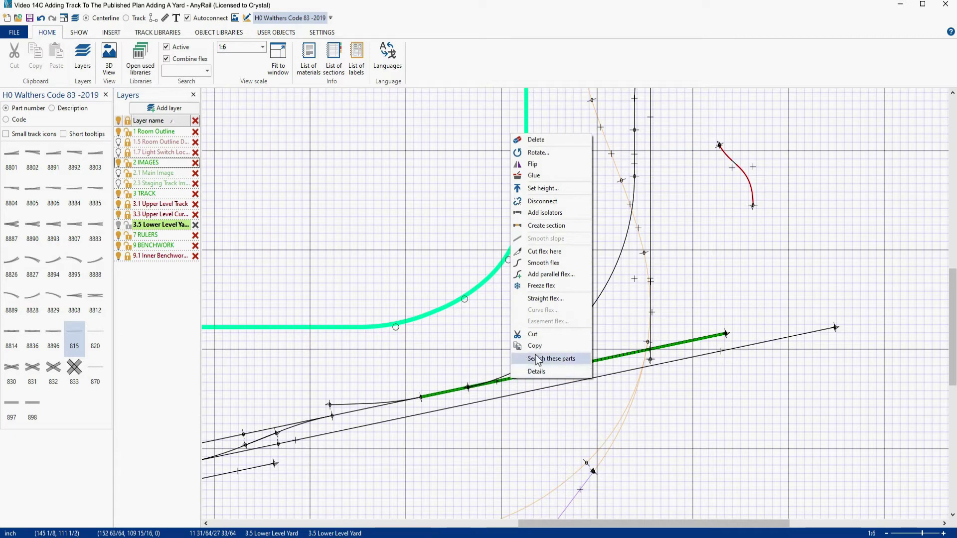
left_click(533, 251)
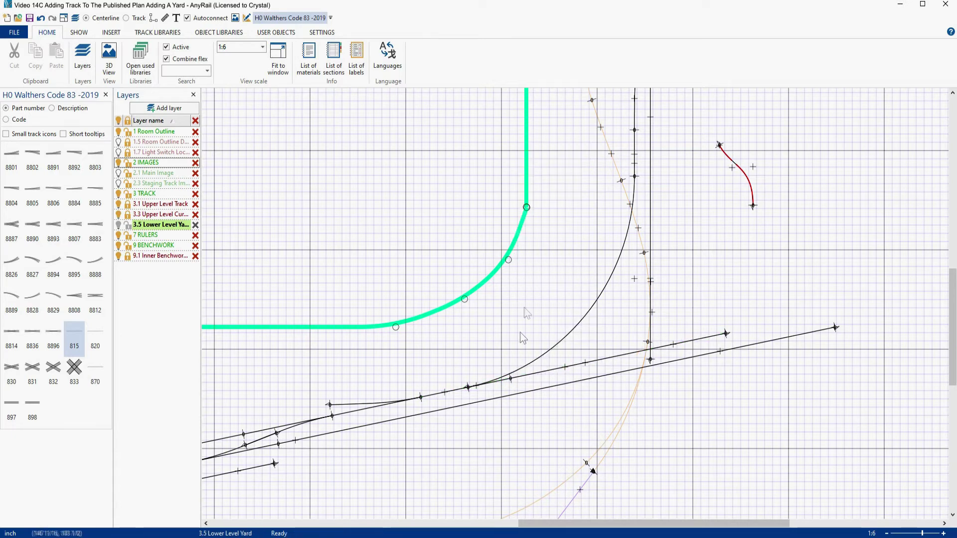
left_click(510, 377)
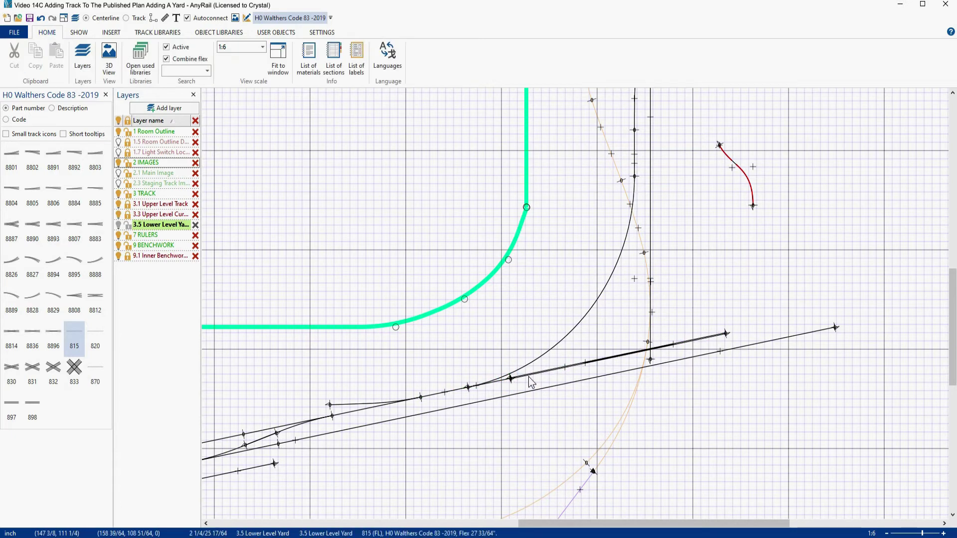
left_click_drag(531, 381, 305, 186)
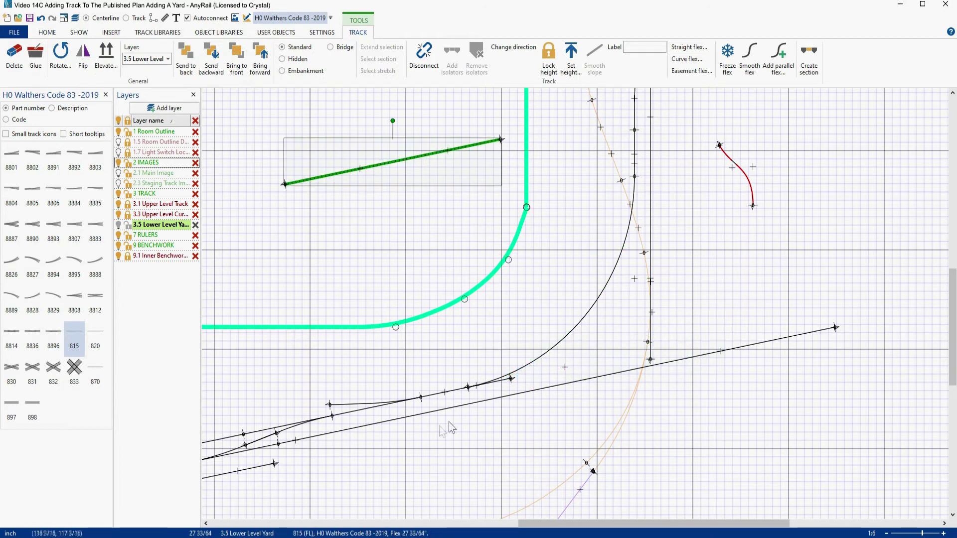
left_click(511, 378)
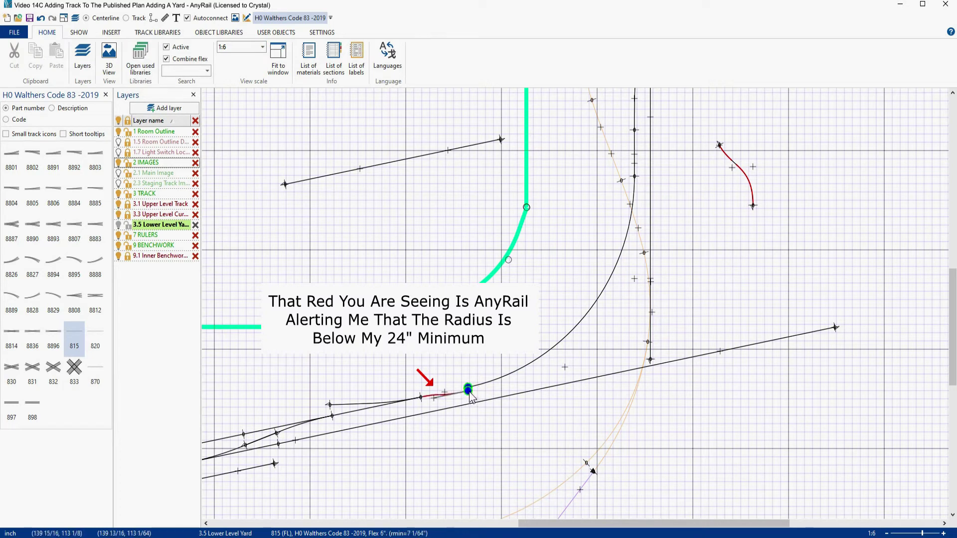
- Reshape the joint's flex end into a 6 1/16-inch link, clearing the under-24-inch radius warning
left_click_drag(468, 388, 463, 381)
left_click_drag(469, 393, 468, 389)
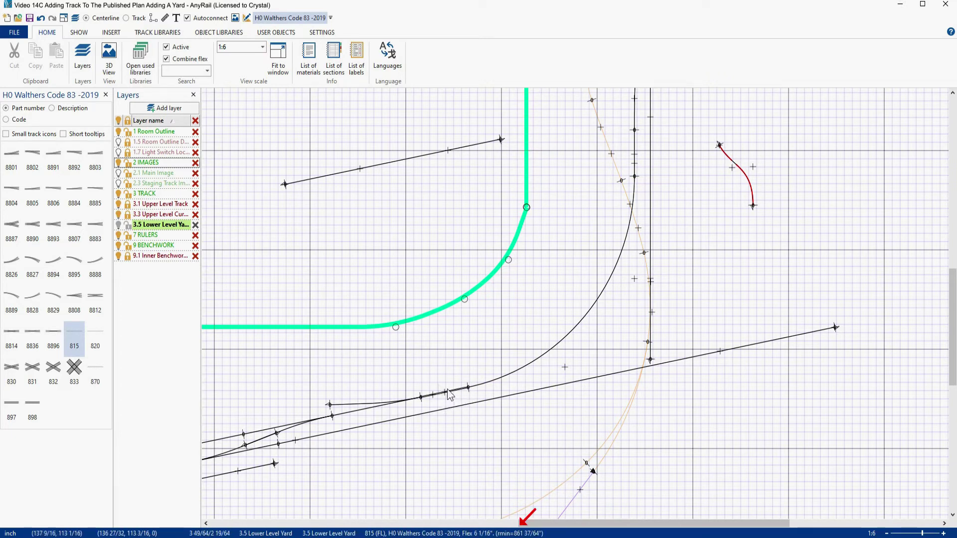
scroll(453, 397, "up", 2)
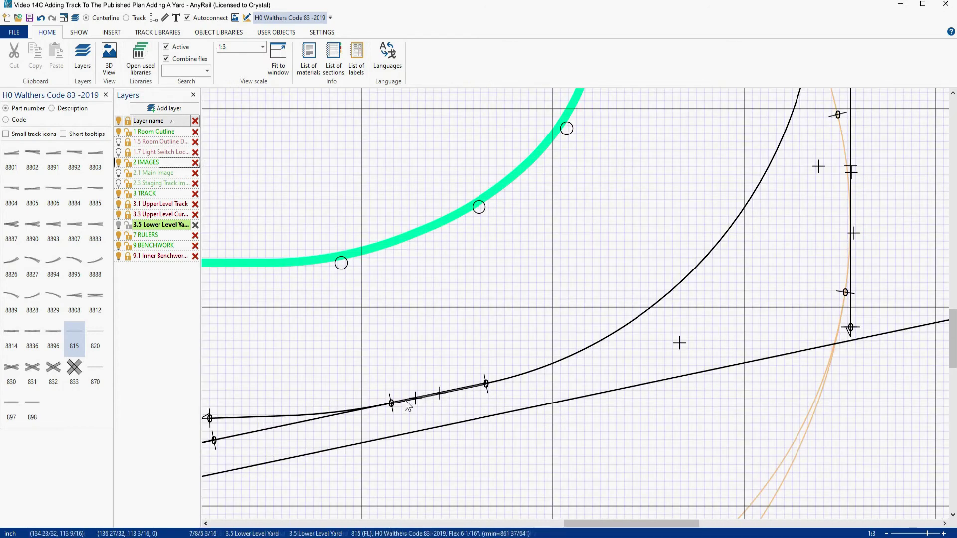
scroll(539, 381, "down", 2)
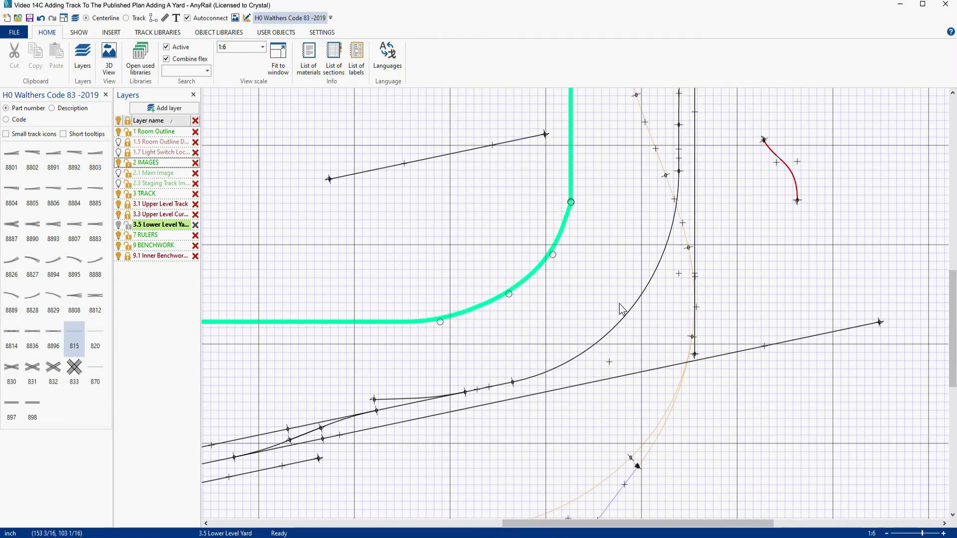
left_click(626, 314)
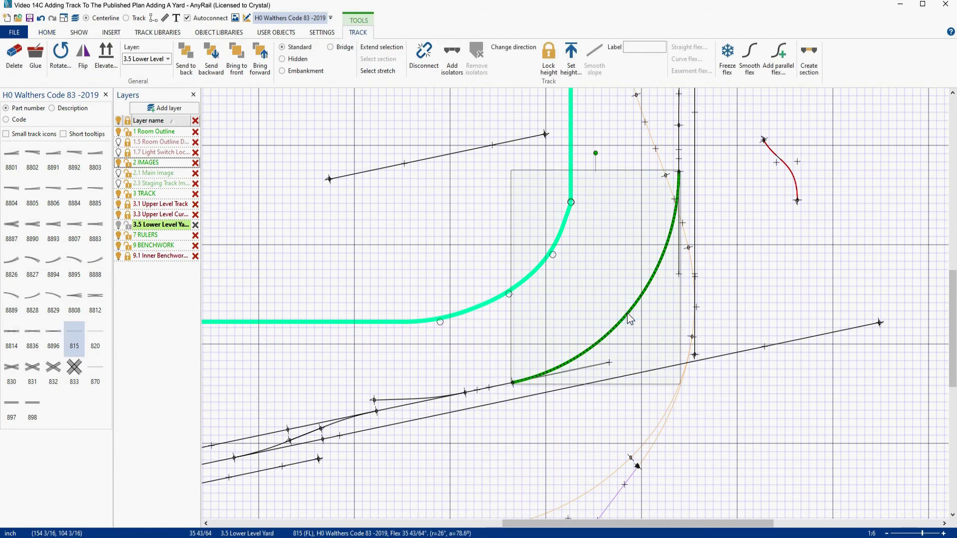
- Add a parallel flex track at Distance 2 on the right side of the yard curve
right_click(631, 309)
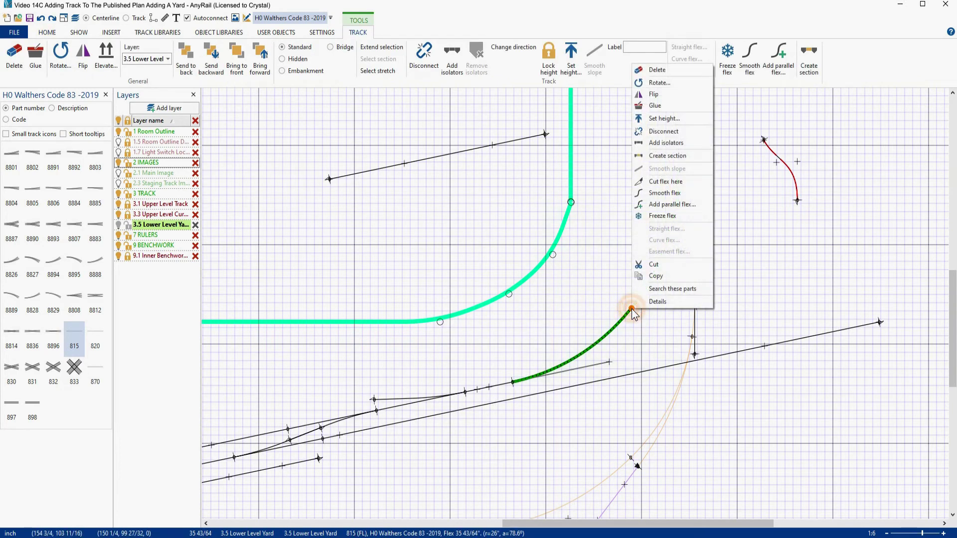
left_click(664, 205)
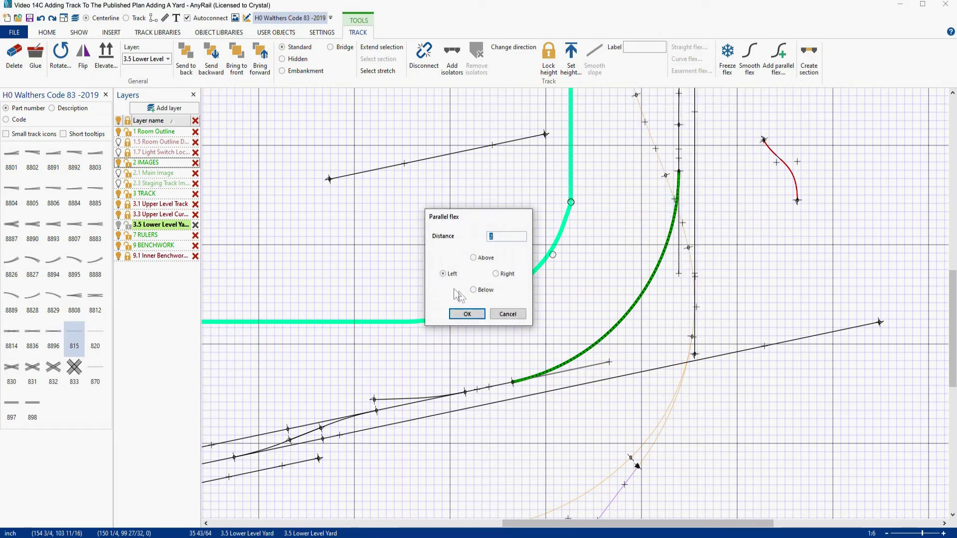
left_click(496, 275)
left_click(467, 314)
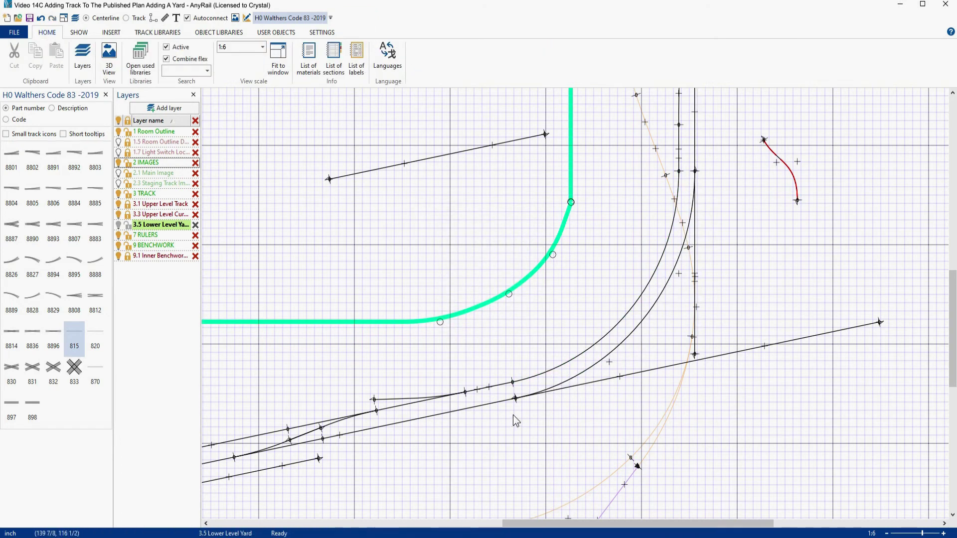
scroll(513, 399, "up", 5)
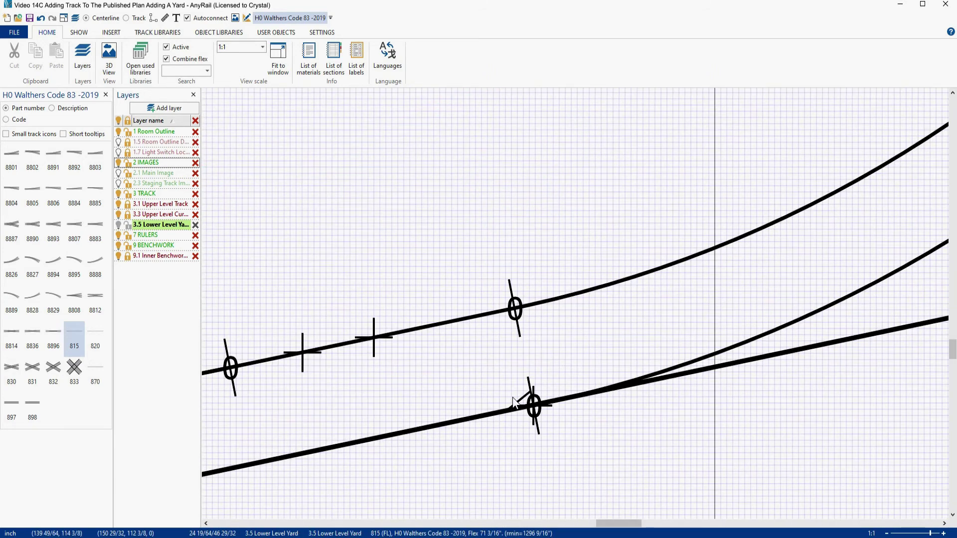
scroll(528, 404, "up", 3)
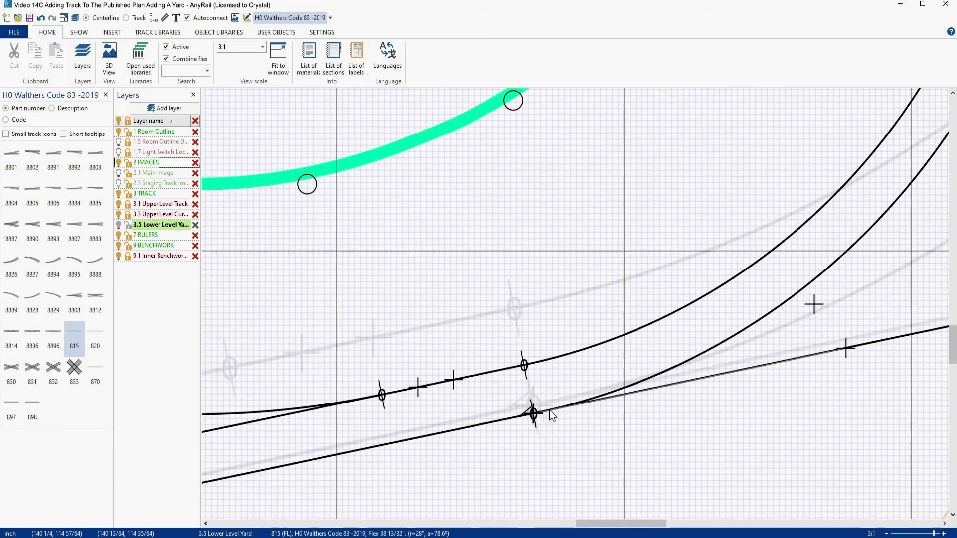
scroll(550, 411, "down", 6)
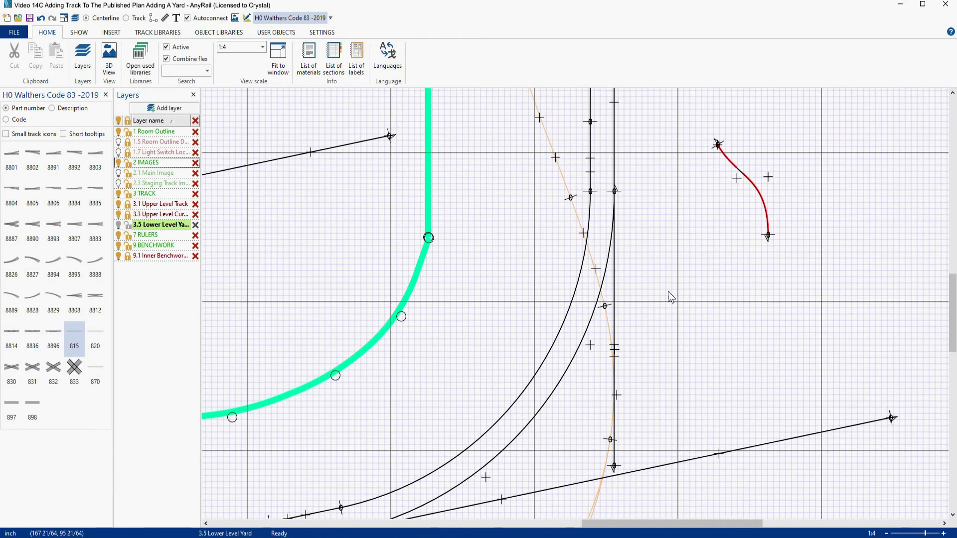
- Check the vertical track's endpoints and cut the vertical flex at the new joint
left_click(615, 188)
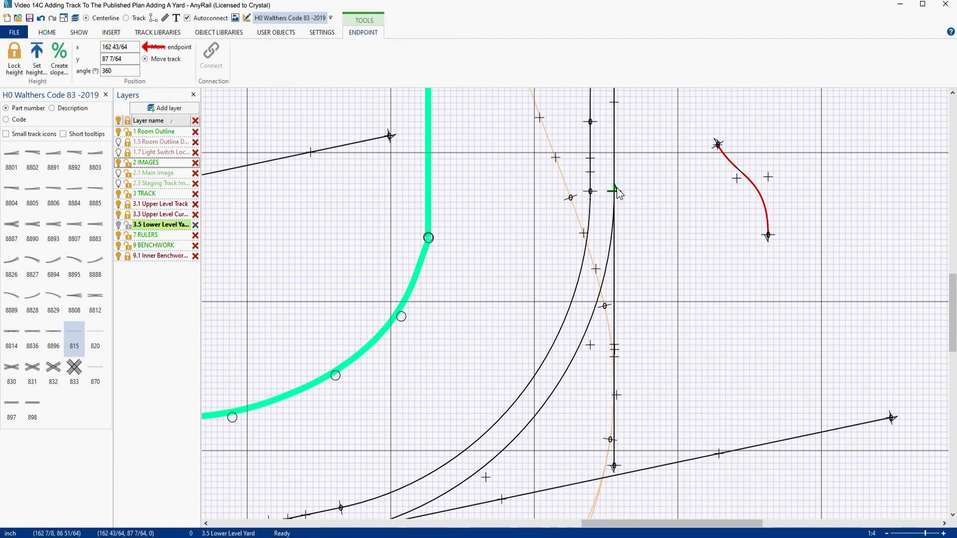
left_click(611, 468)
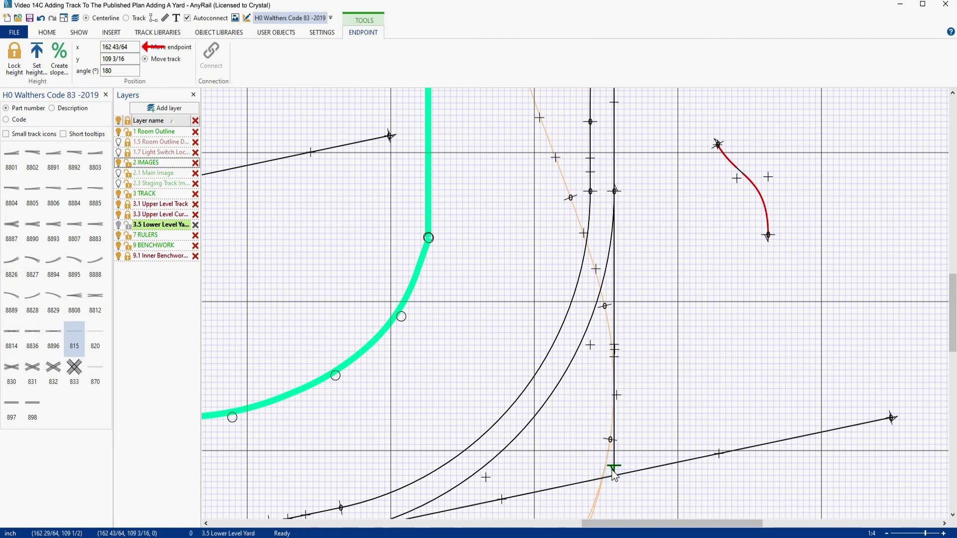
left_click(614, 271)
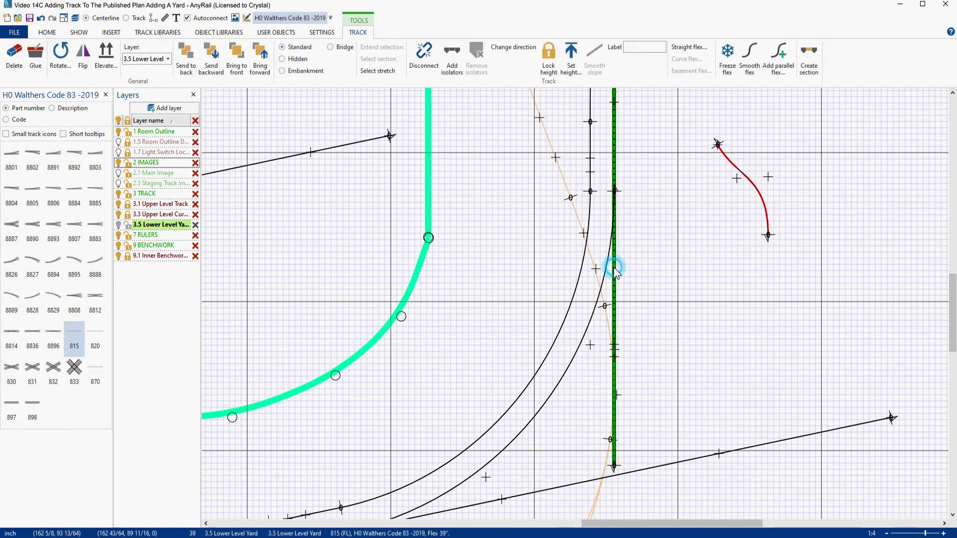
right_click(614, 268)
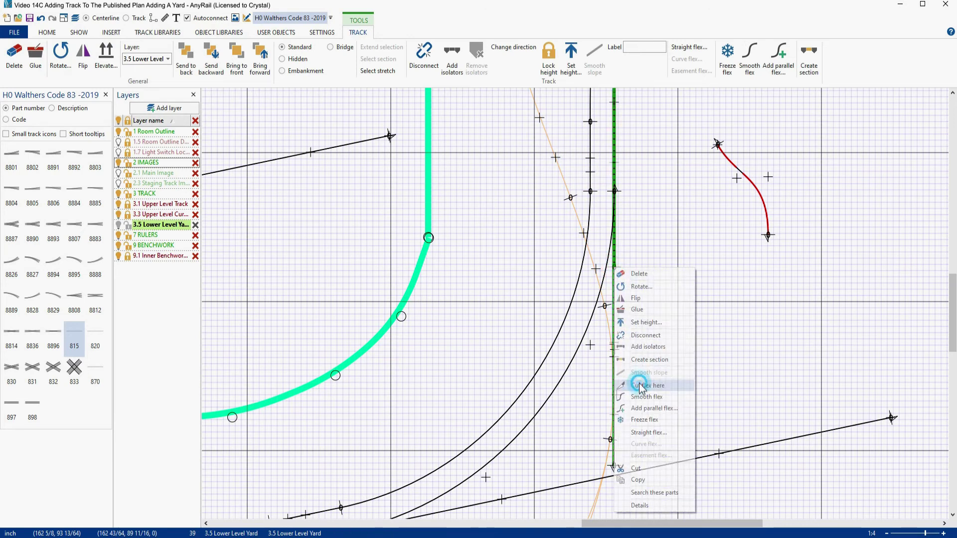
left_click(645, 386)
left_click(615, 268)
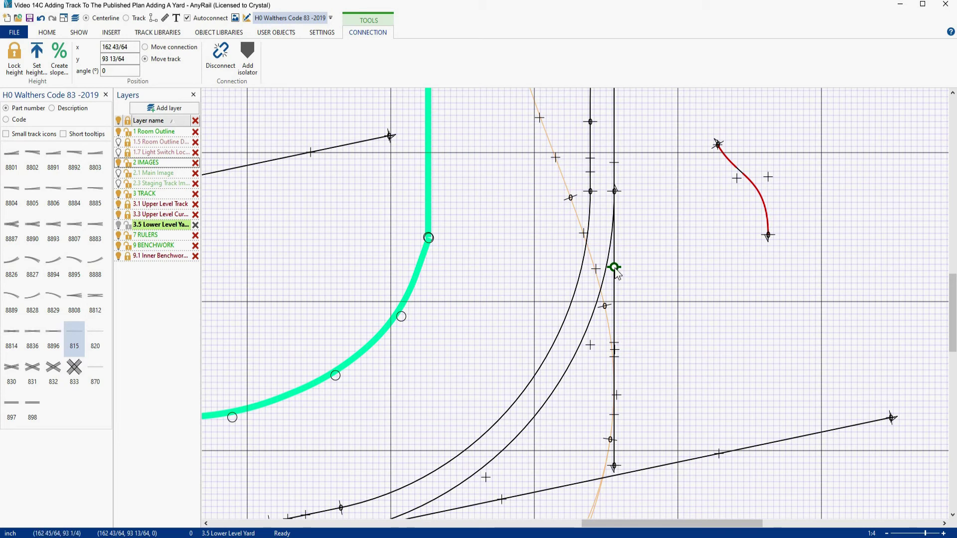
- Move the lower cut section off to the right and shorten the upper piece back to the joint
left_click(615, 271)
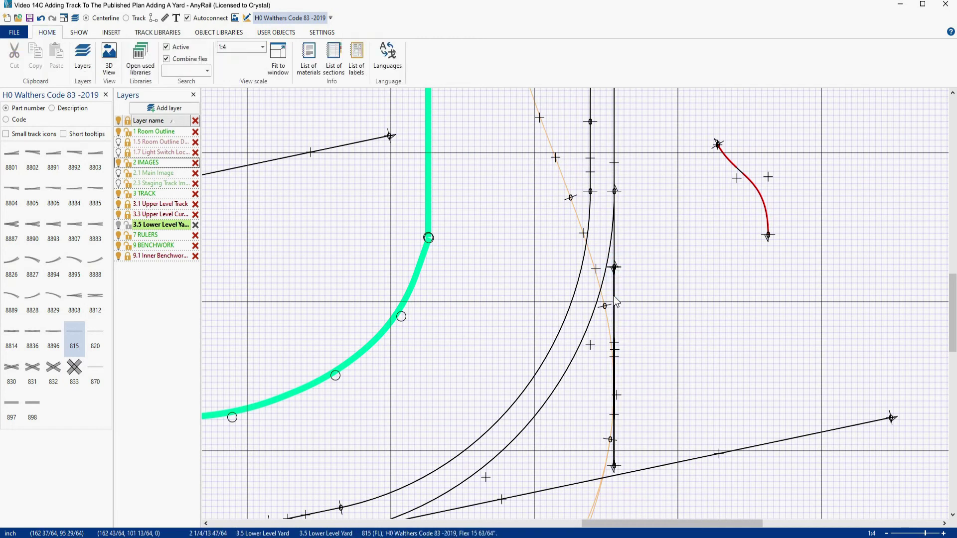
left_click_drag(615, 272, 725, 265)
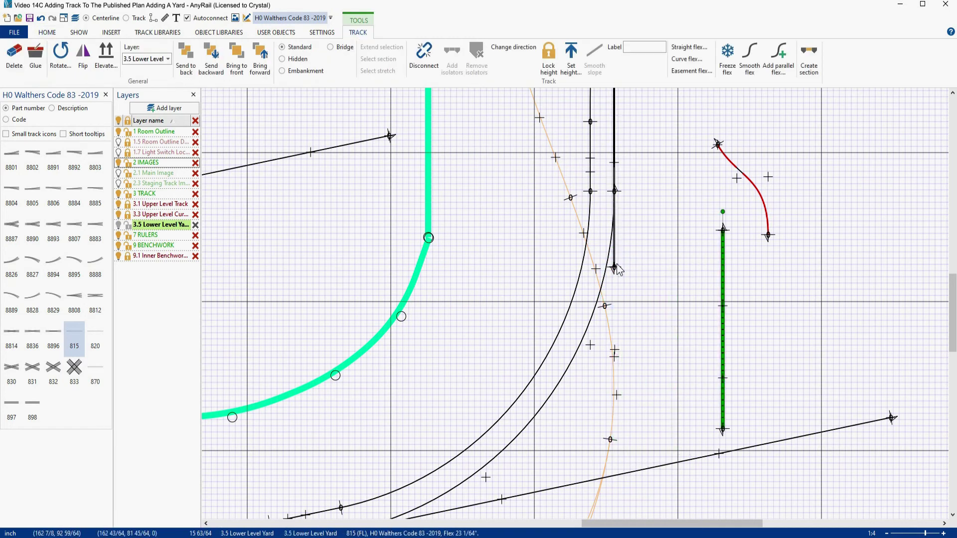
key("Escape")
left_click_drag(616, 271, 614, 190)
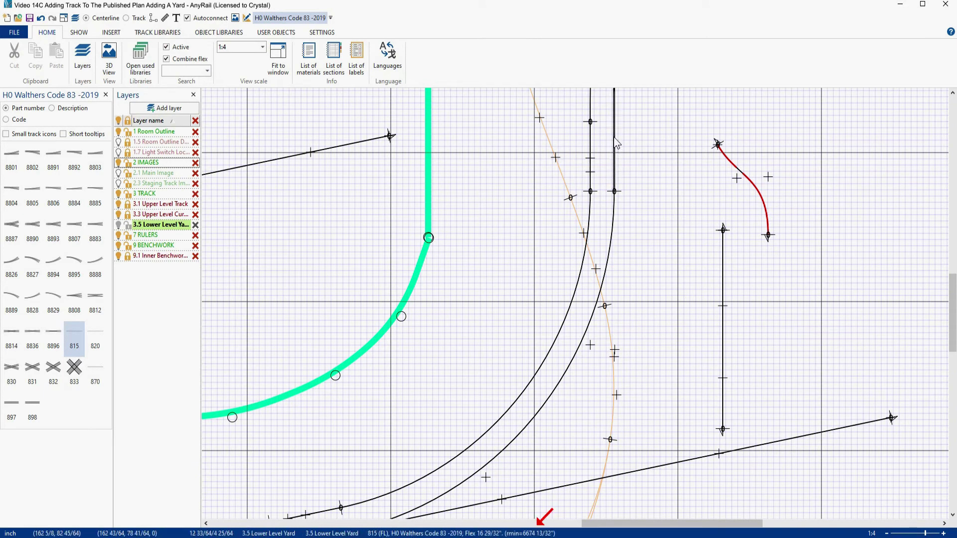
right_click_drag(640, 363, 724, 233)
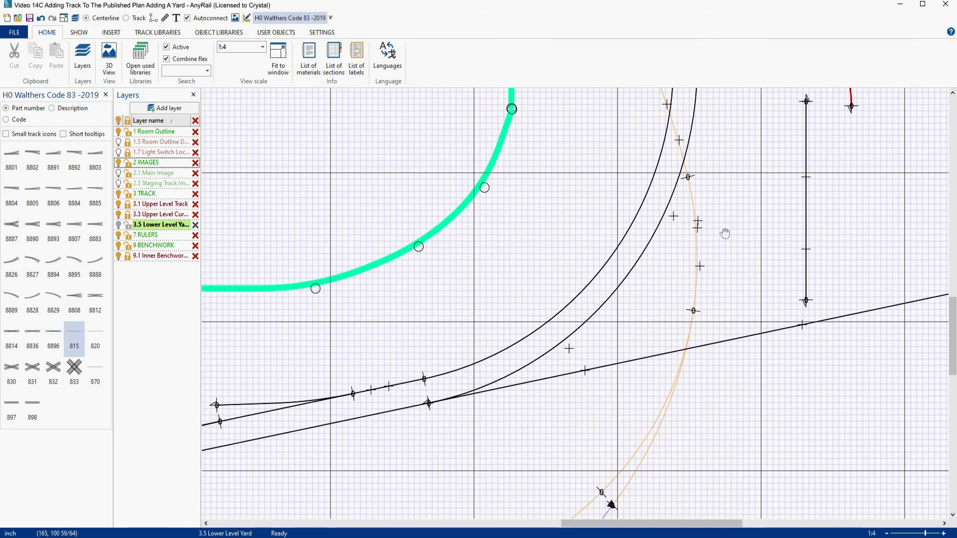
- Cut the diagonal straight at the inner curve, set the surplus aside, and join the stub to the curve
right_click(498, 389)
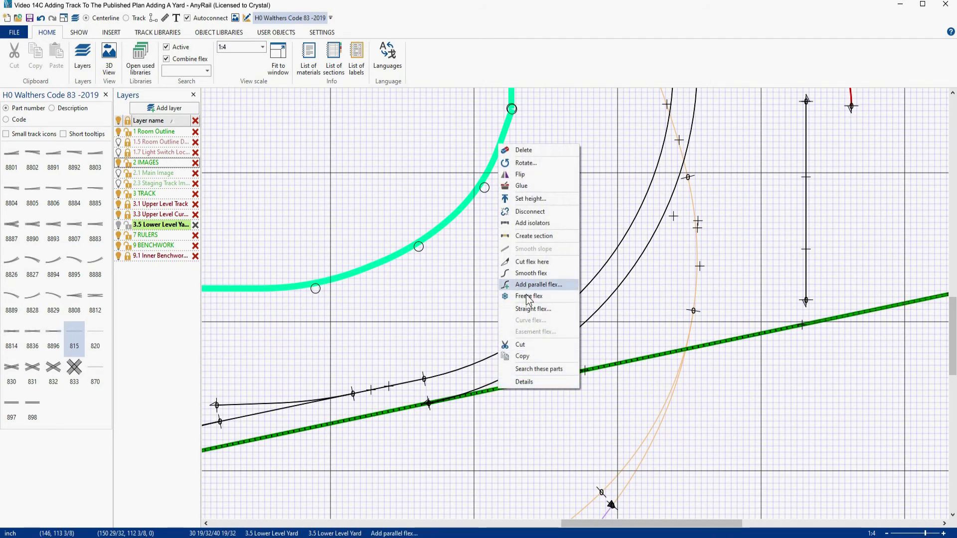
left_click(522, 262)
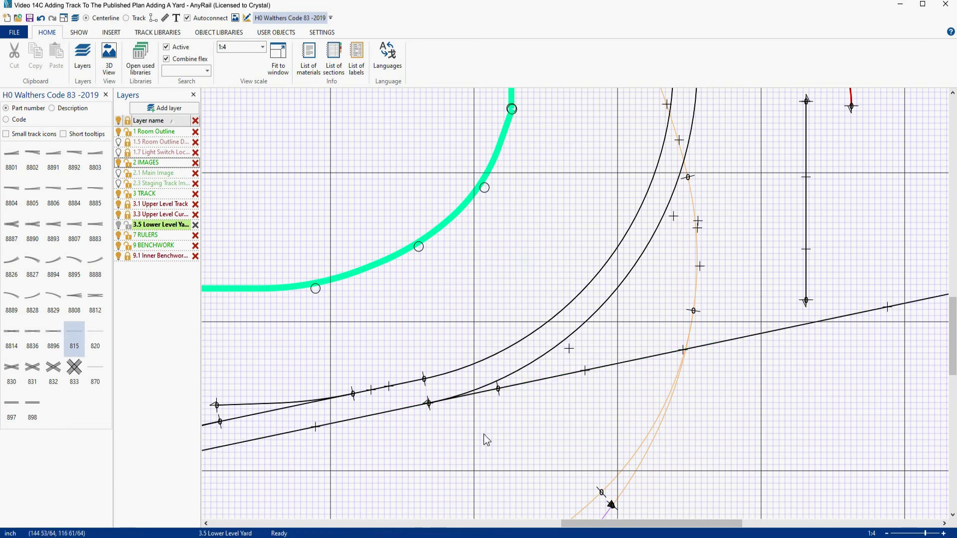
left_click(498, 389)
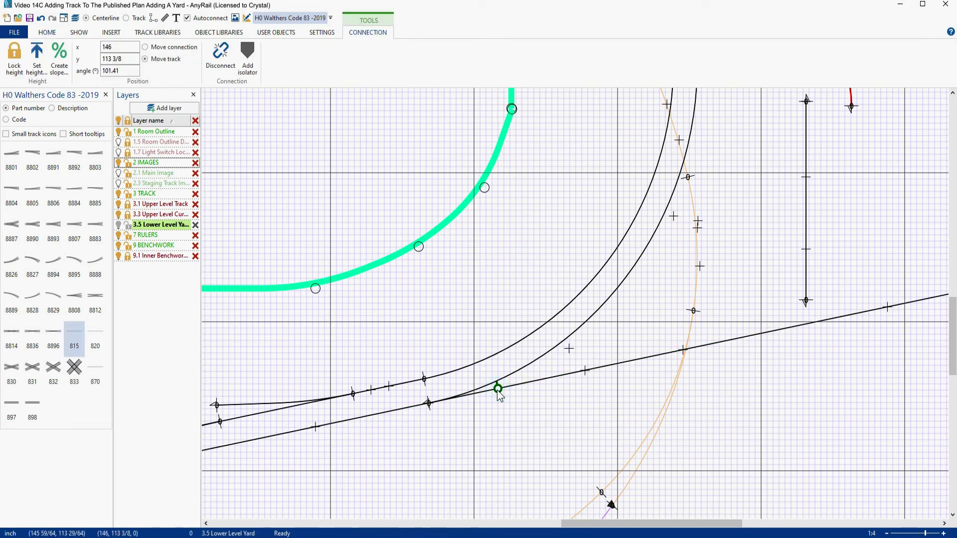
left_click_drag(526, 381, 540, 429)
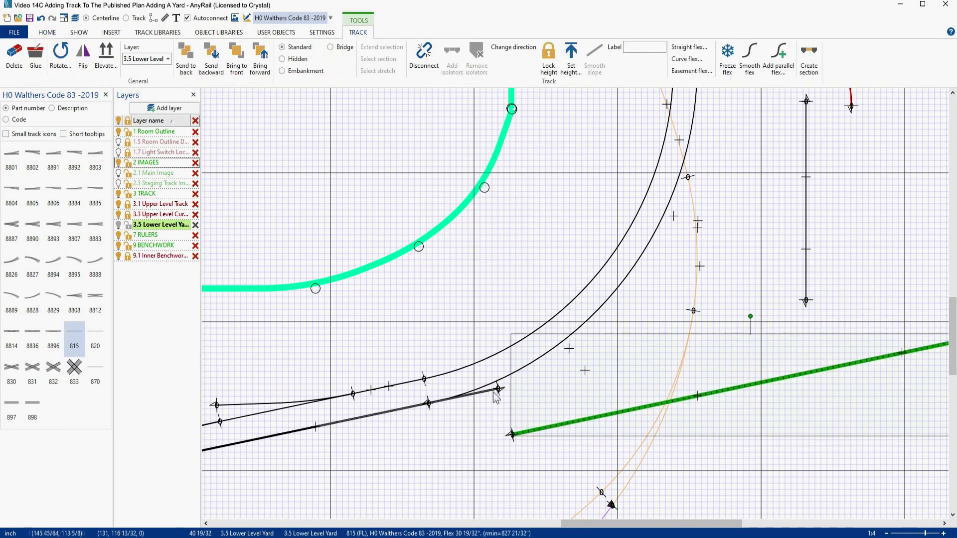
left_click_drag(498, 389, 428, 403)
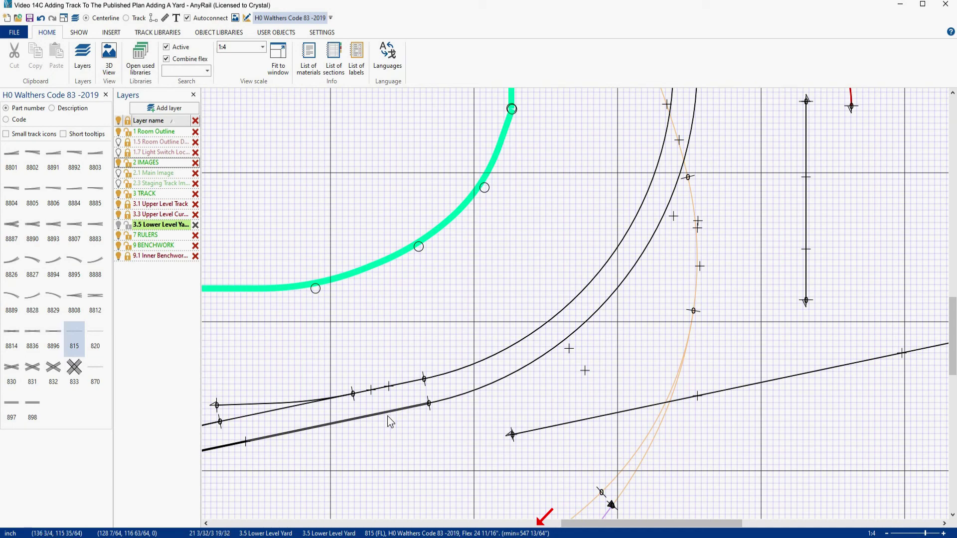
scroll(436, 352, "down", 3)
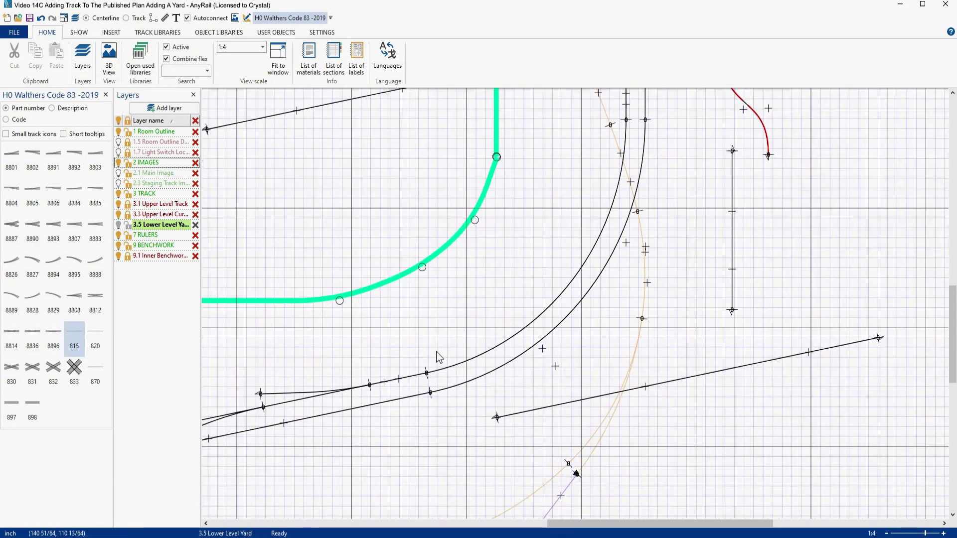
left_click(608, 321)
- Show the 2.1 Main Image layer, draw Track instead of Centerline, and delete the stray flex pieces
left_click_drag(608, 321, 752, 342)
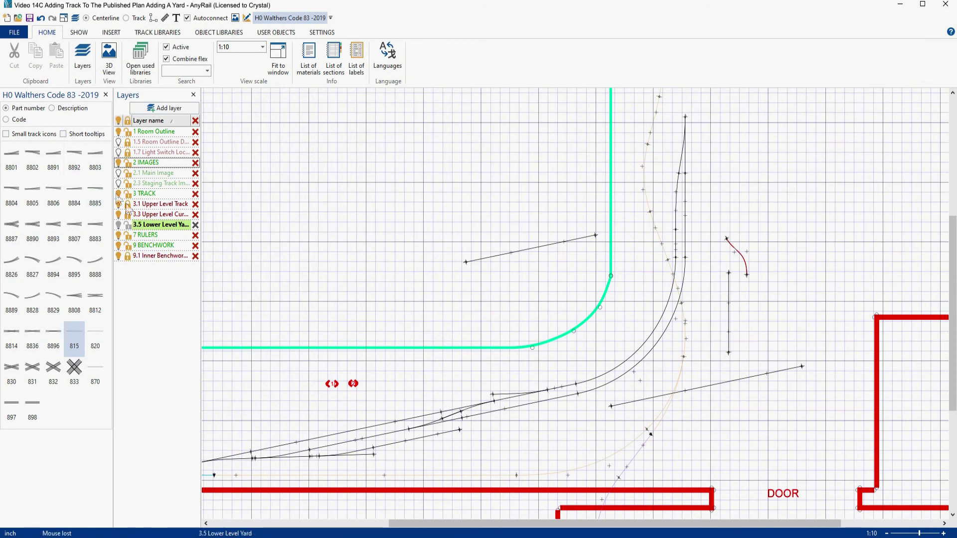
left_click(118, 173)
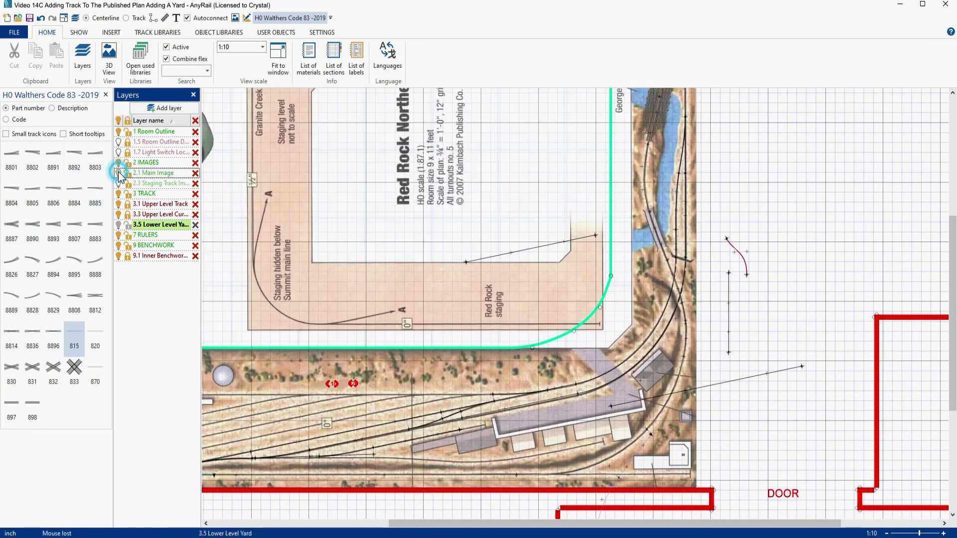
left_click(127, 18)
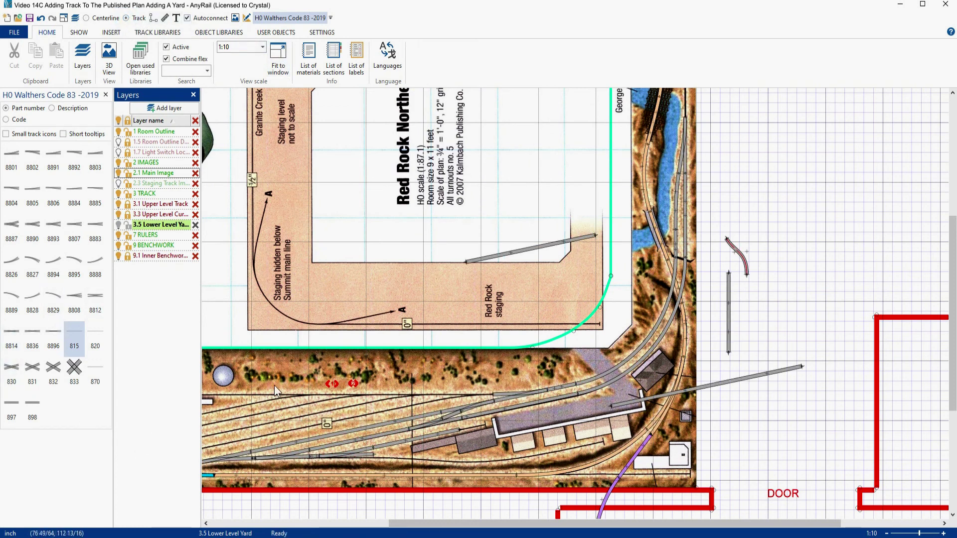
left_click(547, 249)
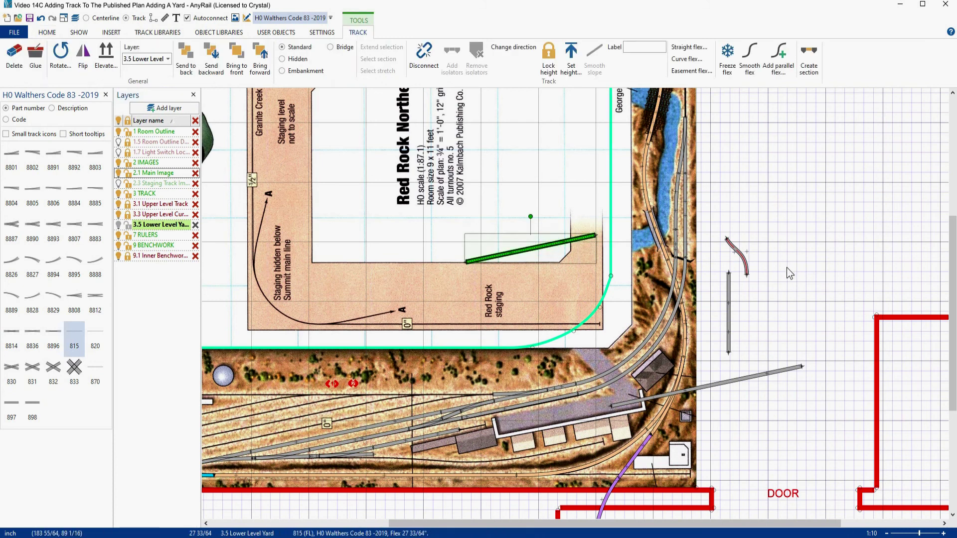
key("Delete")
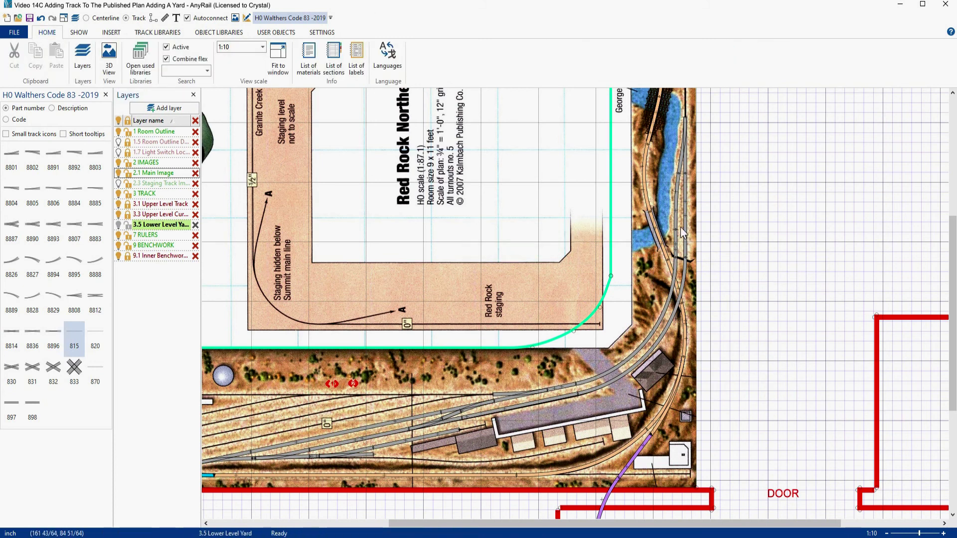